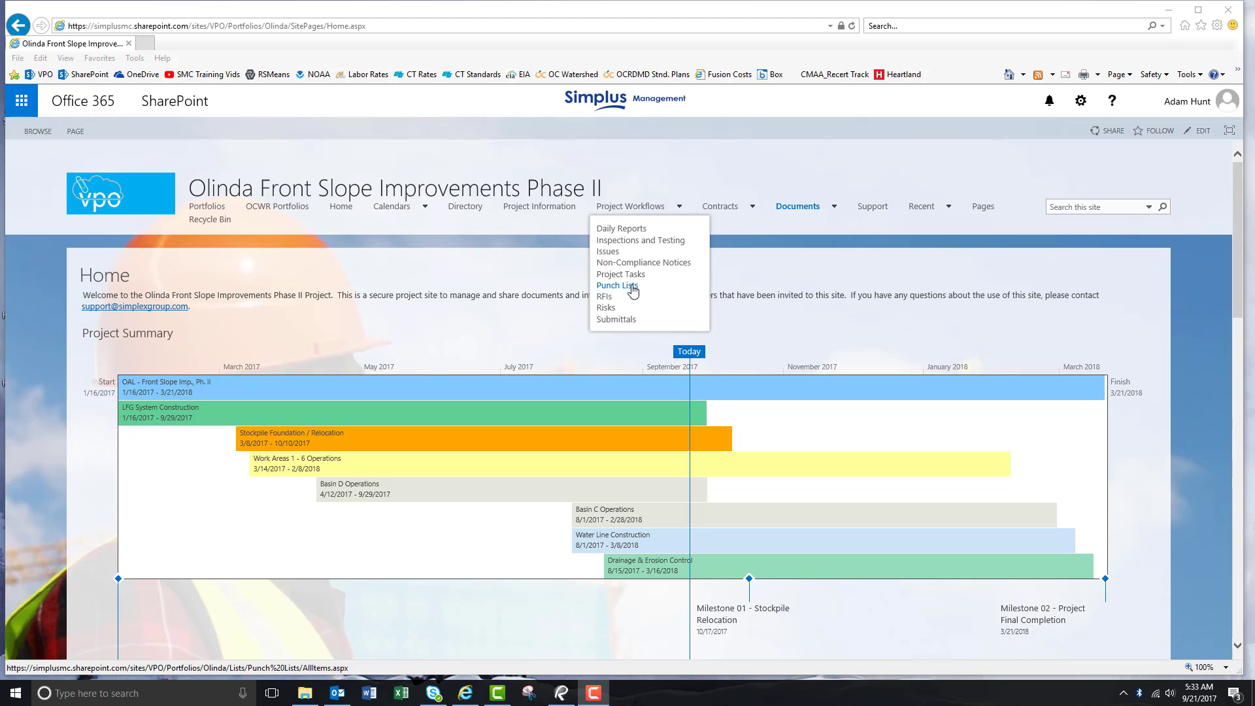
Create a punch list item named "Damaged Valve in Ultimate Stockpile" with the punch item ID GAS01
{"action": "left_click", "coordinate": [633, 291]}
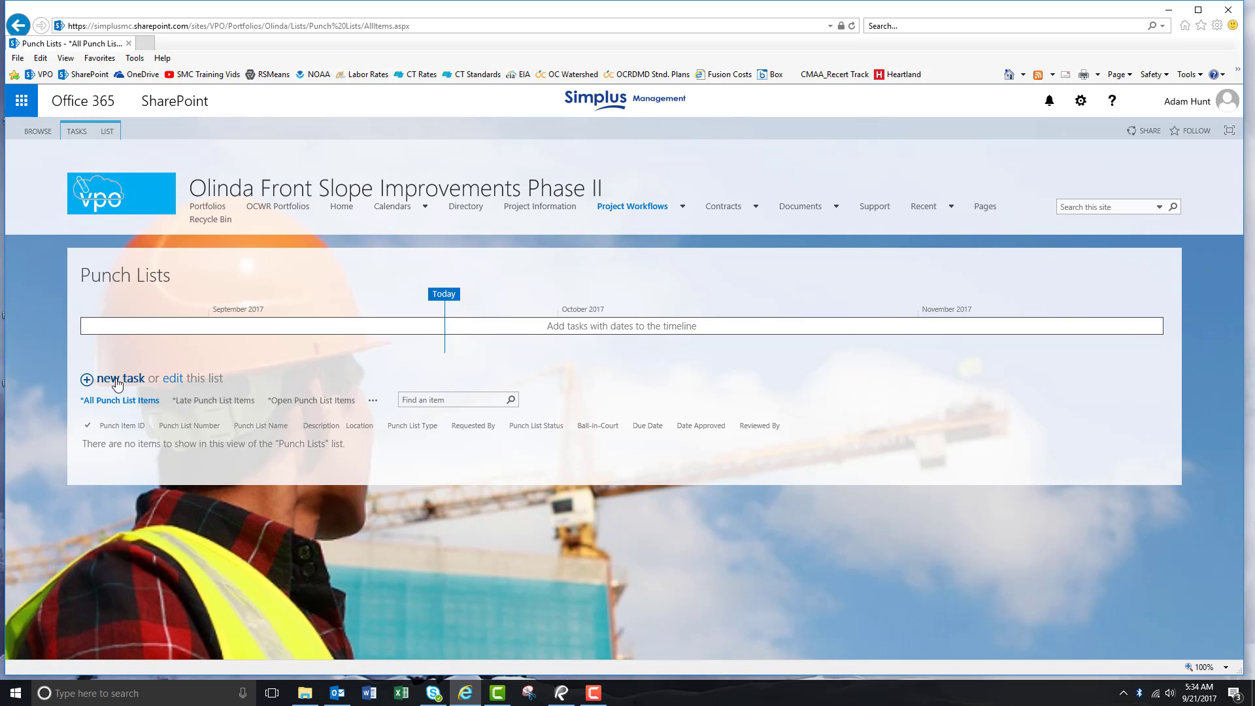
{"action": "left_click", "coordinate": [118, 383]}
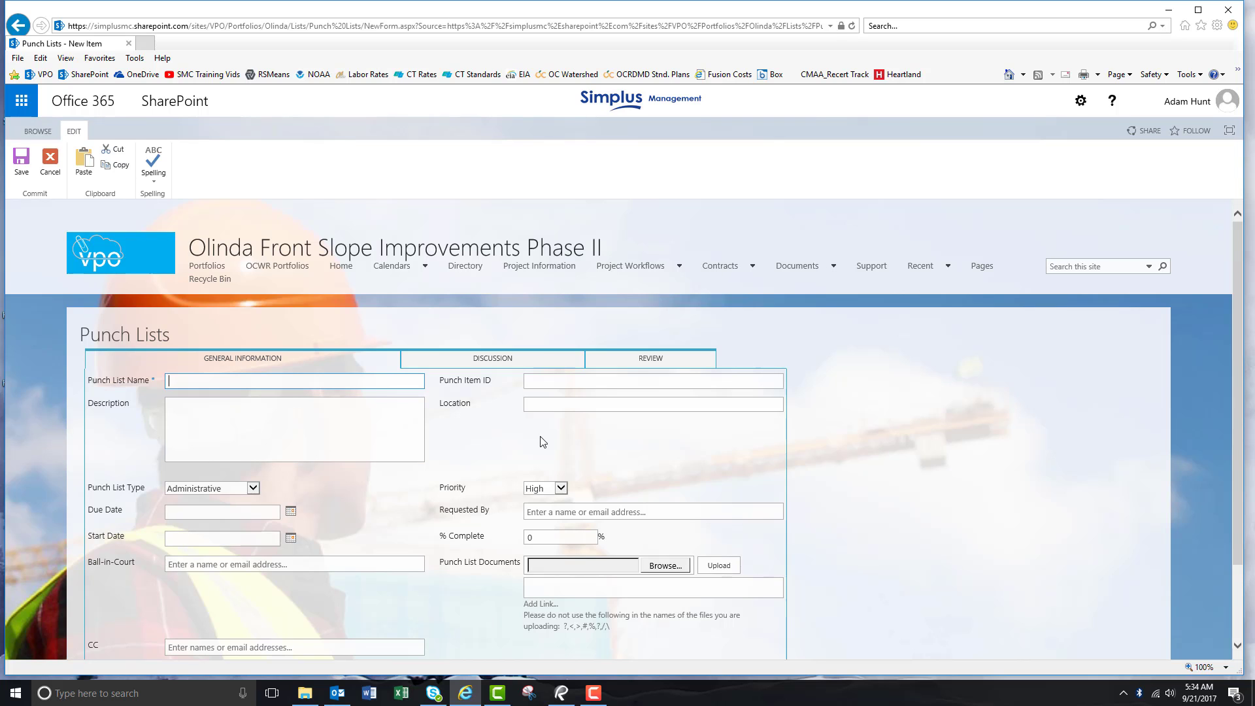
{"action": "scroll", "coordinate": [781, 447], "scroll_direction": "down", "scroll_amount": 1}
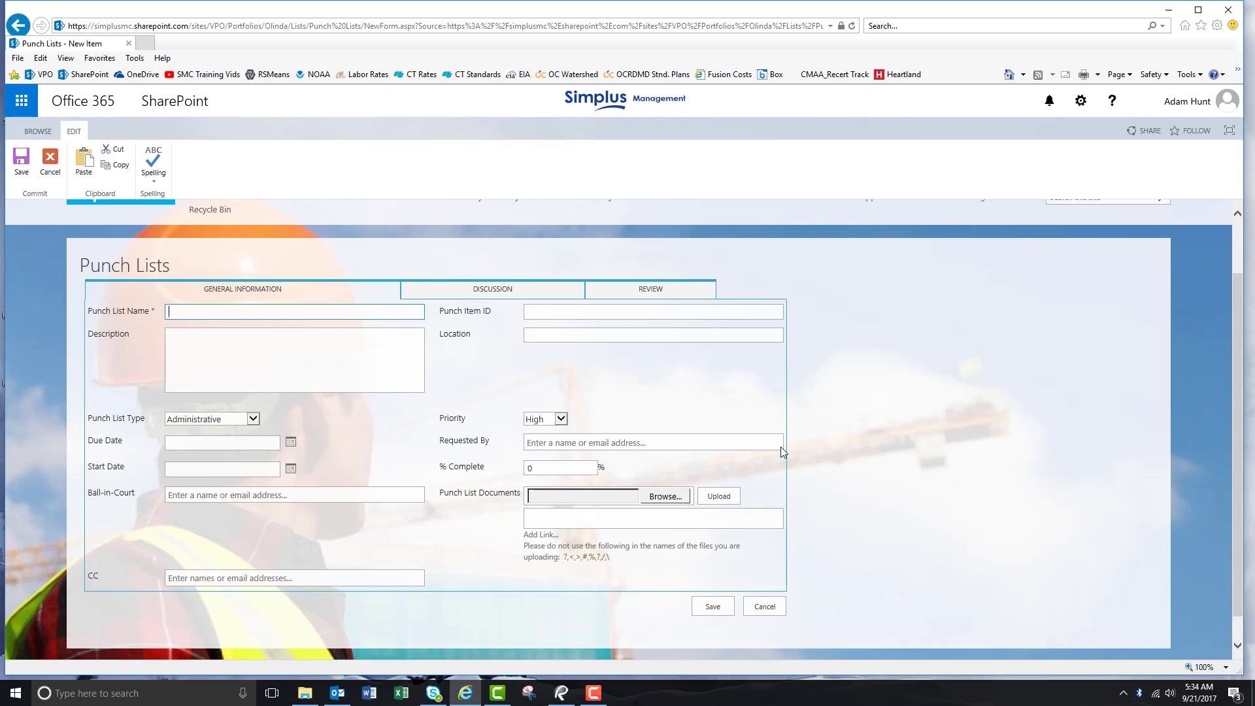
{"action": "type", "text": "Damaged Valve in Ultimate Stockpile"}
{"action": "key", "text": "Tab"}
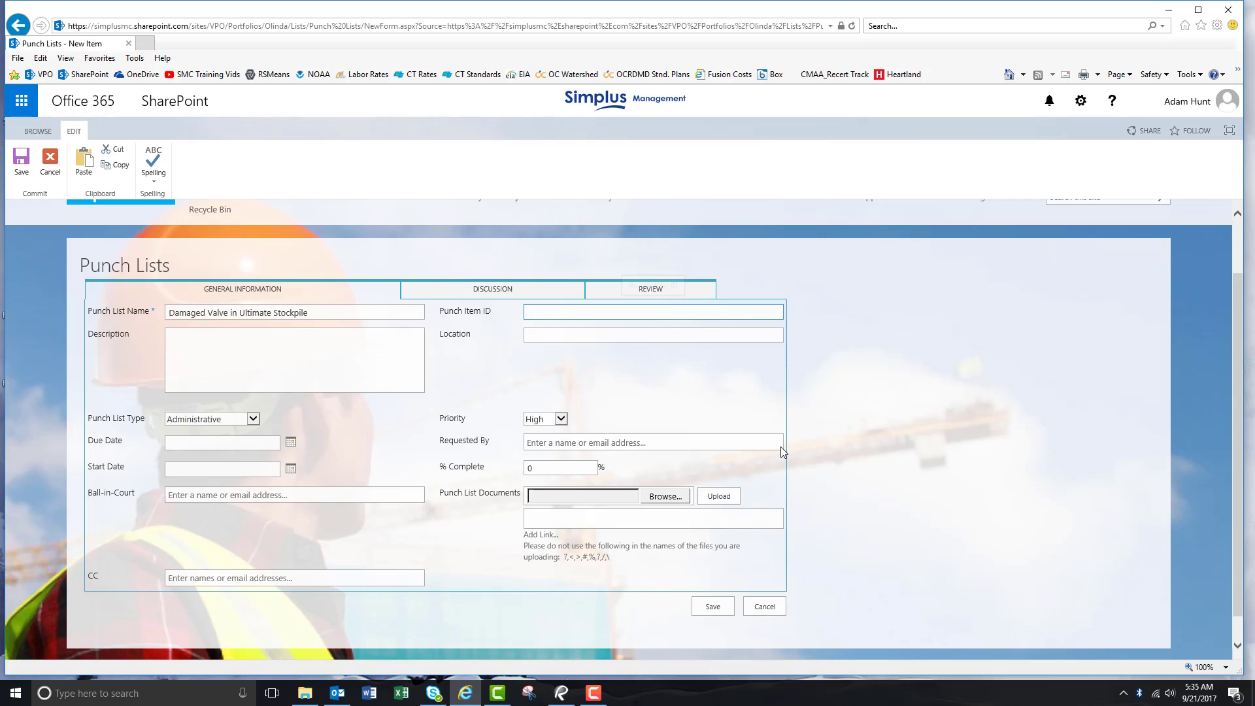
{"action": "type", "text": "GAS01"}
{"action": "key", "text": "Tab"}
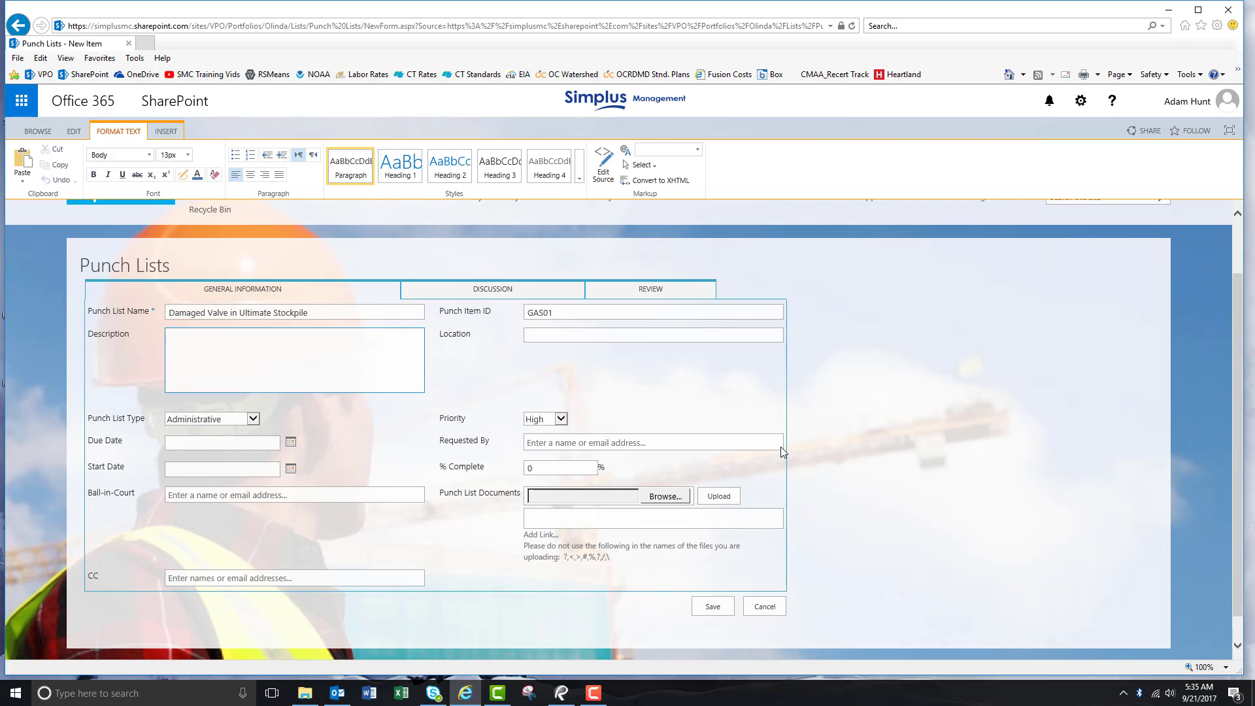
Enter description 'The new 18" valve at the northeast end of the ultimate stockpile does not open 100%. Please adjust the valve so that it will completely open.'
{"action": "type", "text": "The new 18\" valve at the northeast end of the"}
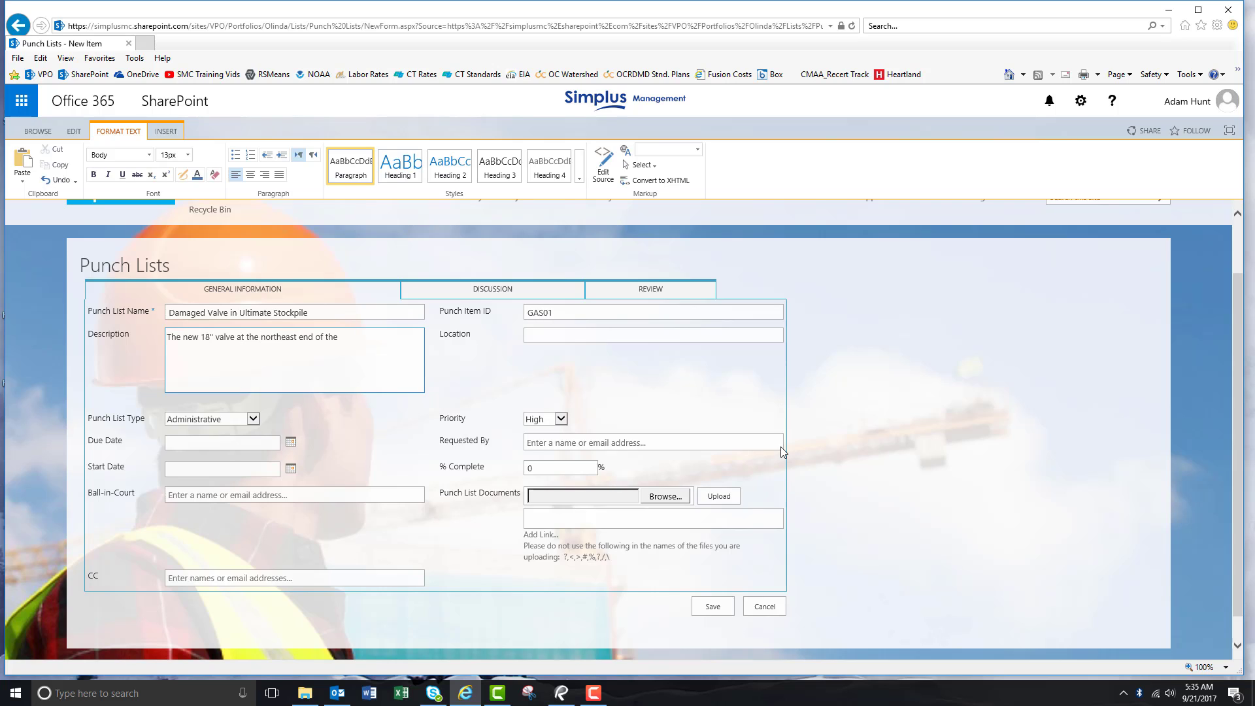
{"action": "type", "text": " ultimate stockpile does not open 100%.  Please adjust t"}
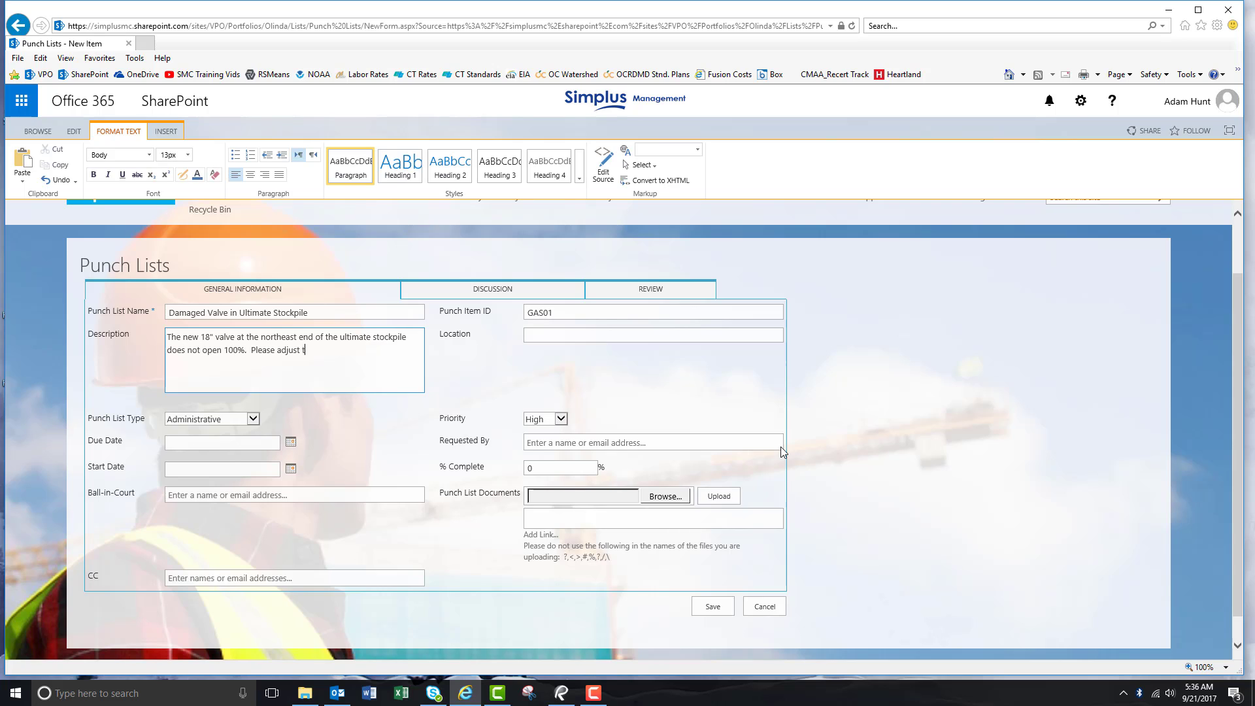
{"action": "type", "text": "he valve so that it will completely open."}
{"action": "key", "text": "Tab"}
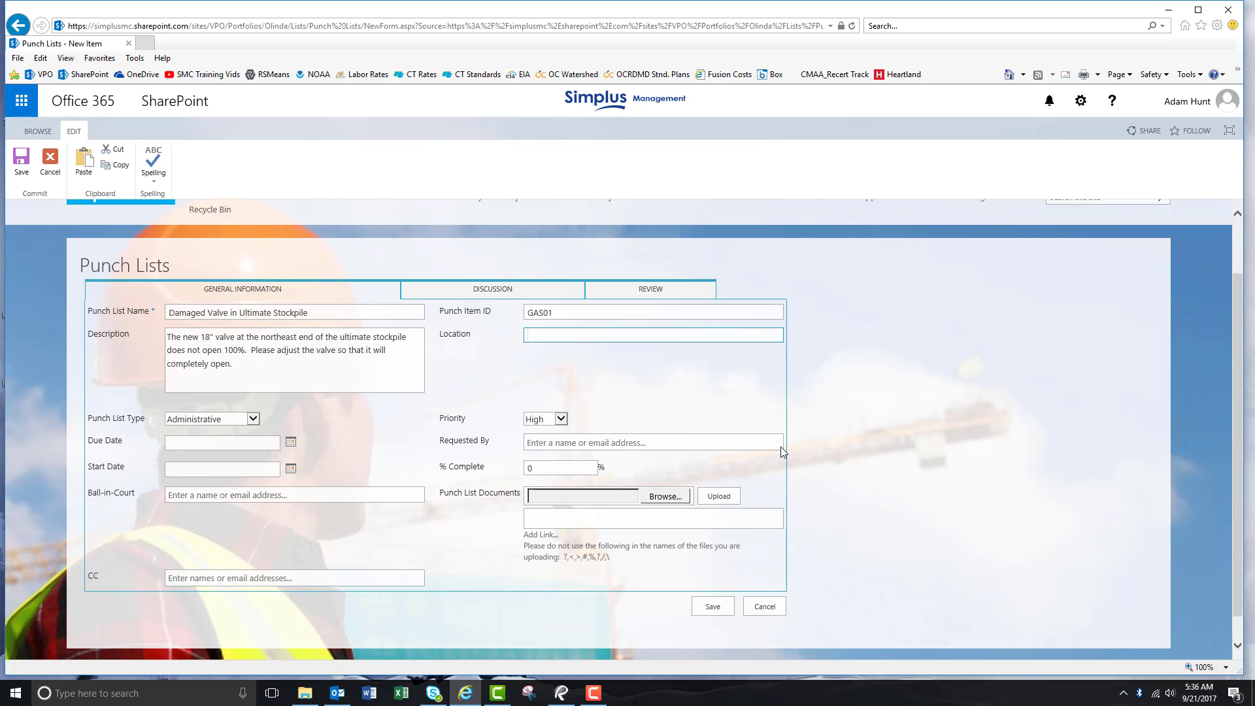
Set the item's location to "Northeast Ultimate Stockpile" and its punch list type to Mechanical
{"action": "type", "text": "Np"}
{"action": "type", "text": "rtheast Ultimat"}
{"action": "type", "text": "e Stockpile"}
{"action": "left_click", "coordinate": [255, 422]}
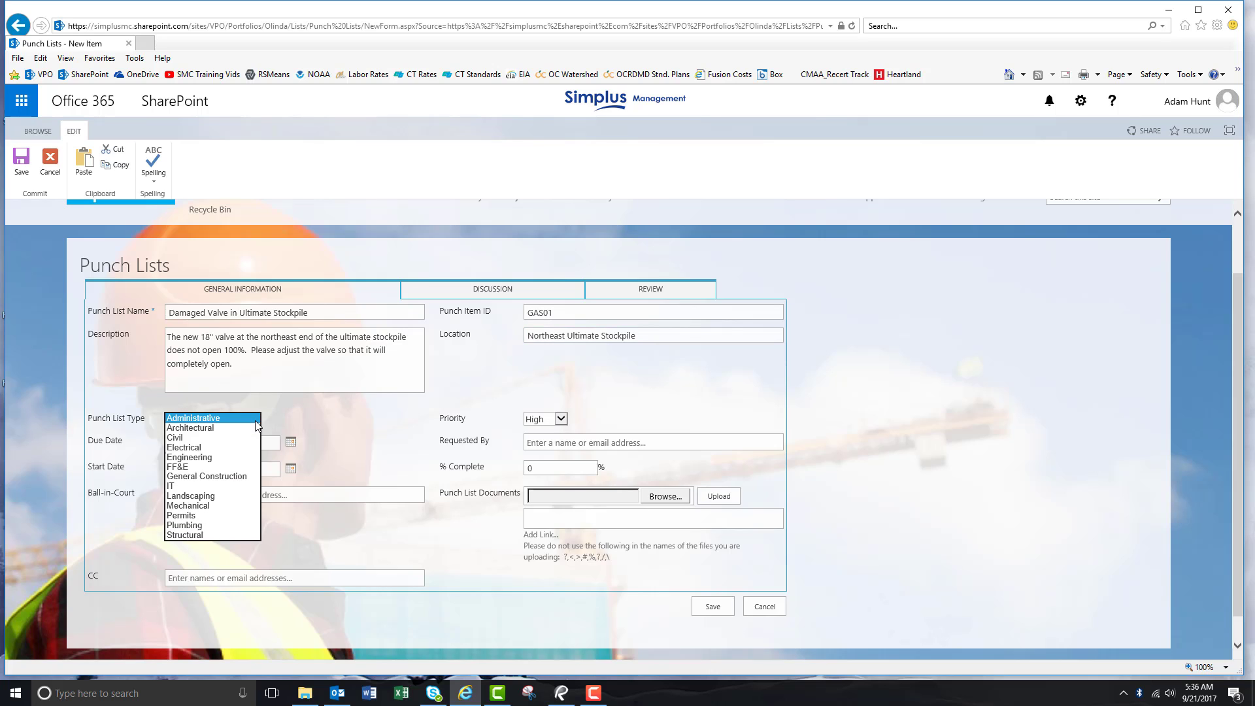
{"action": "left_click", "coordinate": [215, 507]}
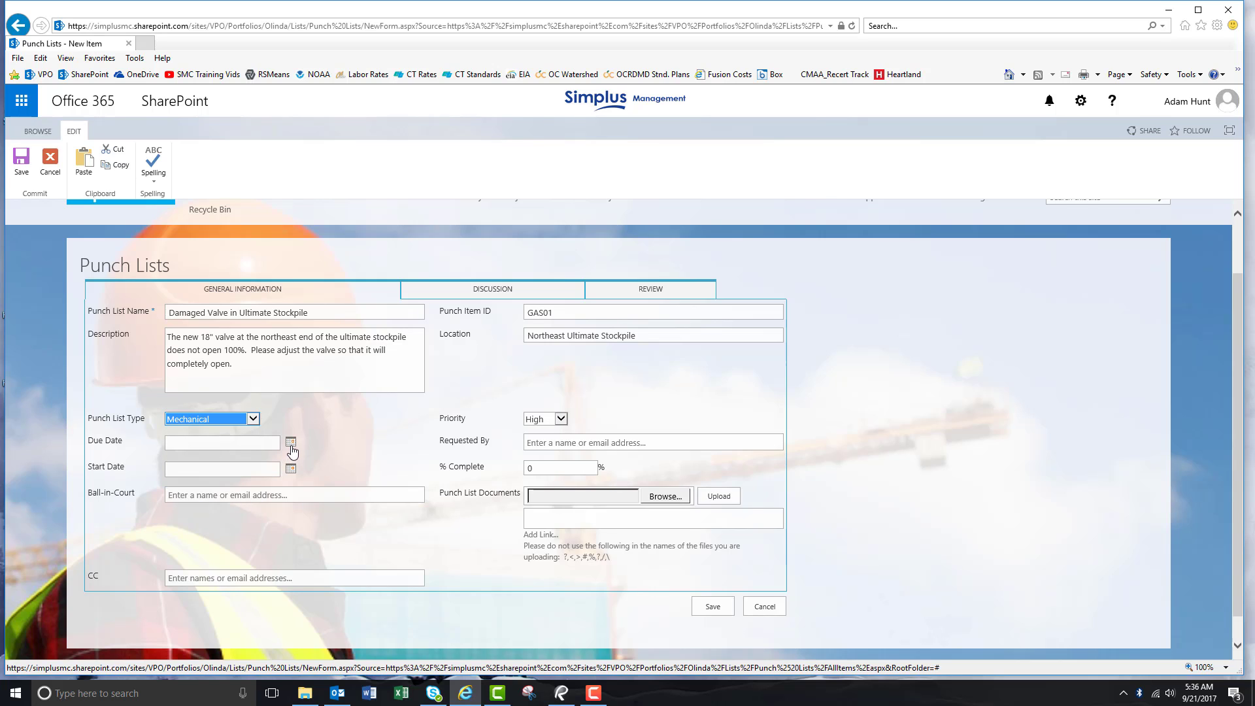
Set the punch item's due date to 9/29/2017 and its start date to 9/20/2017
{"action": "left_click", "coordinate": [292, 448]}
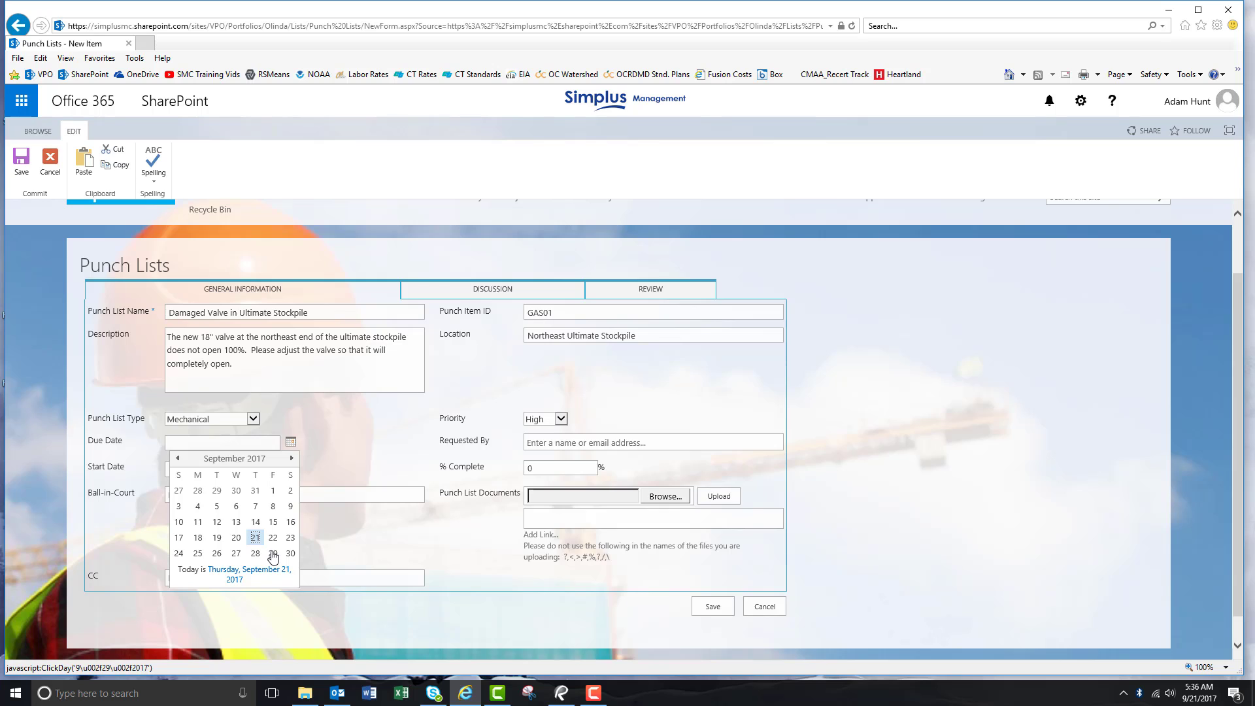
{"action": "left_click", "coordinate": [273, 554]}
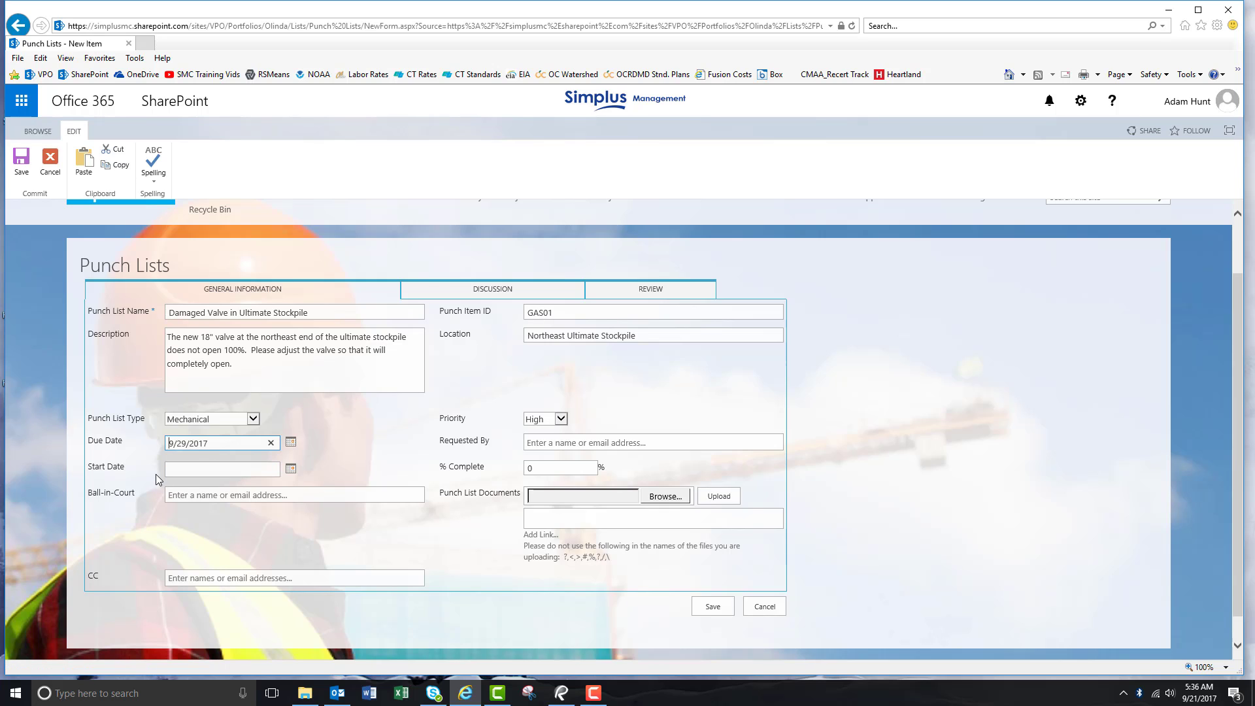
{"action": "left_click", "coordinate": [291, 472]}
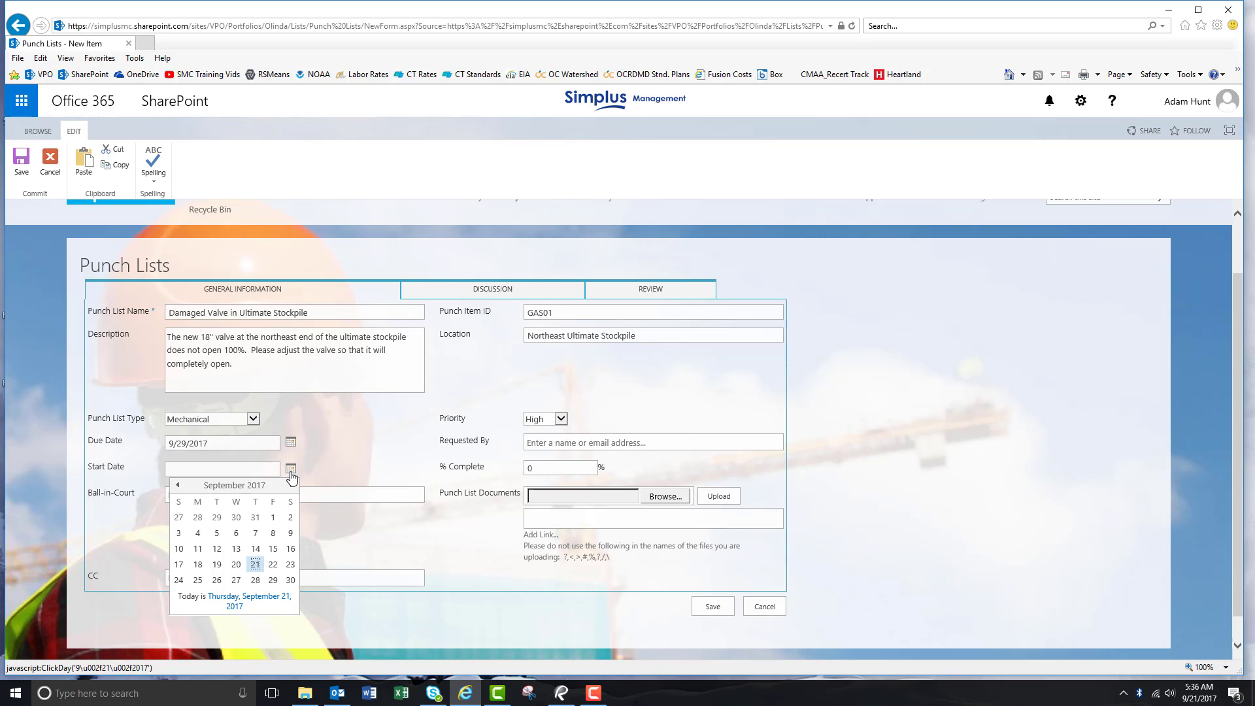
{"action": "left_click", "coordinate": [238, 563]}
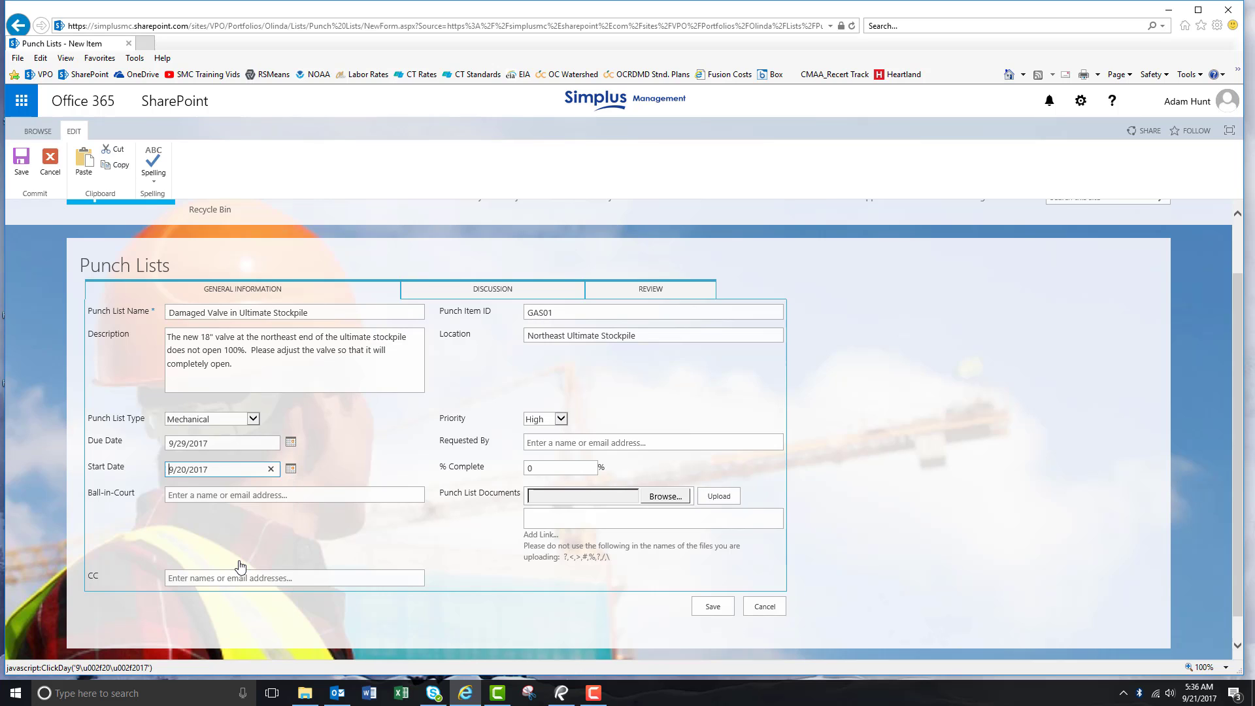
Assign the Ball-in-Court role to the Sukut contact by entering the contact's suggested e-mail address
{"action": "left_click", "coordinate": [338, 496]}
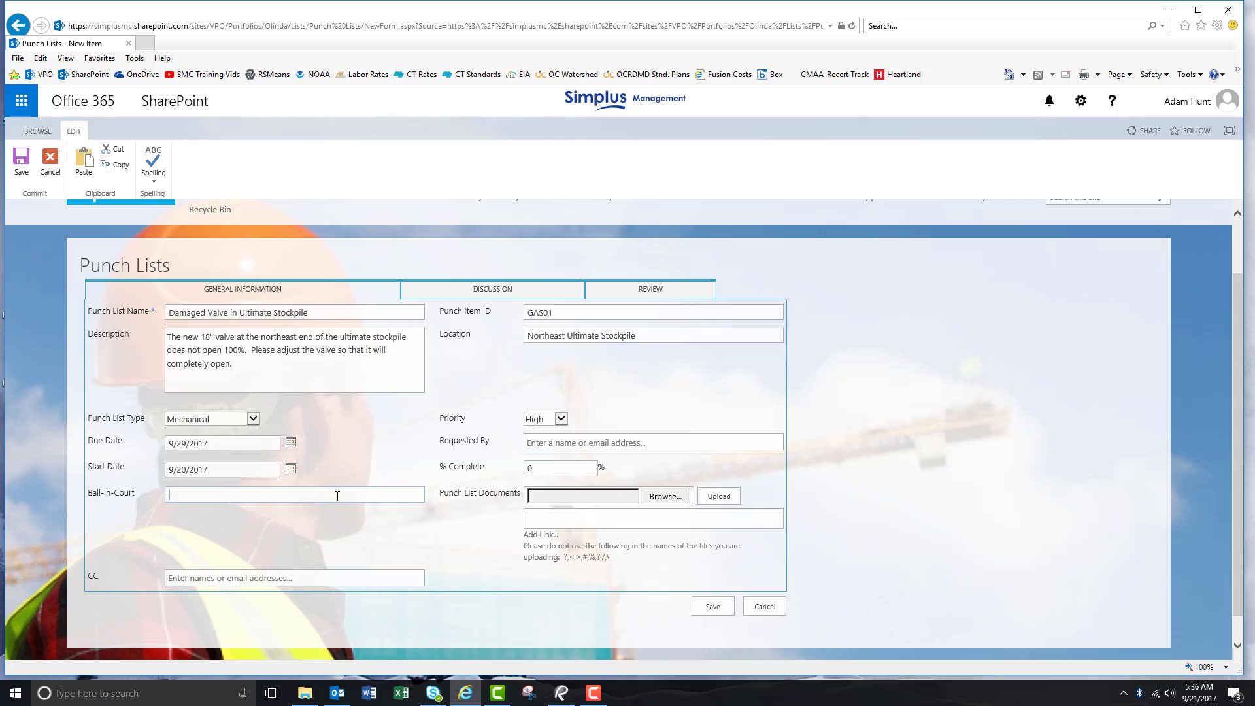
{"action": "type", "text": "tg"}
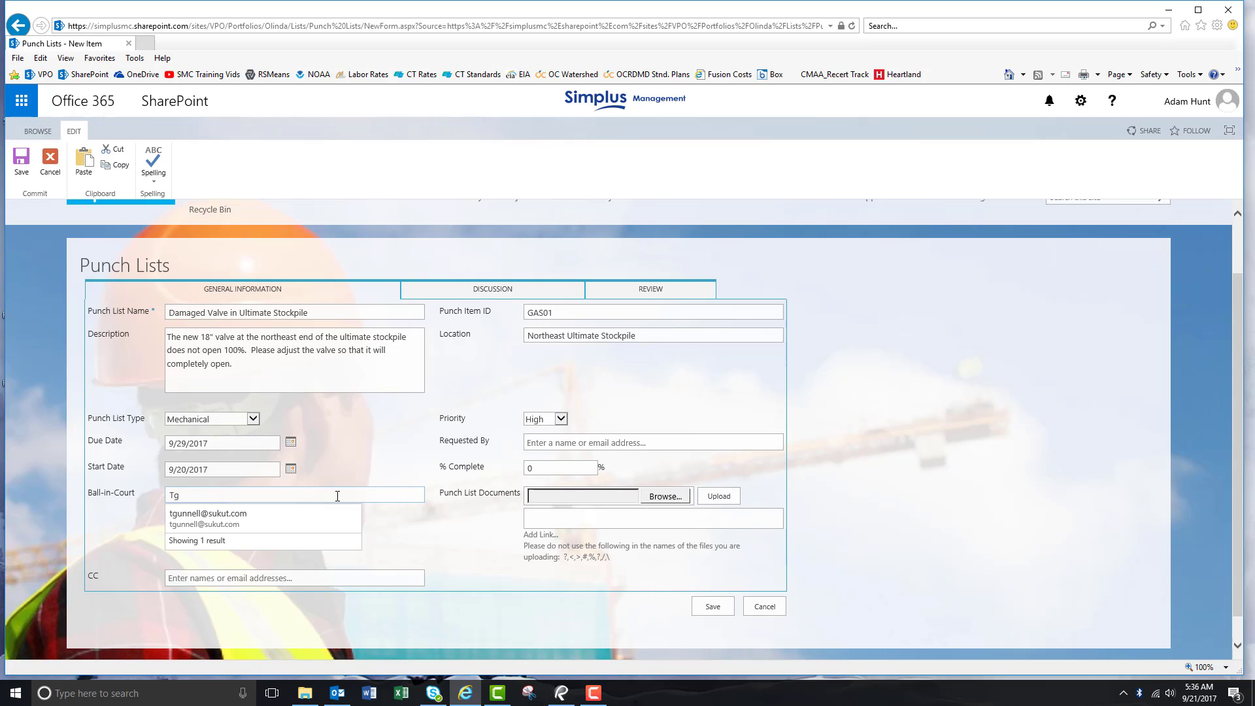
{"action": "key", "text": "Return"}
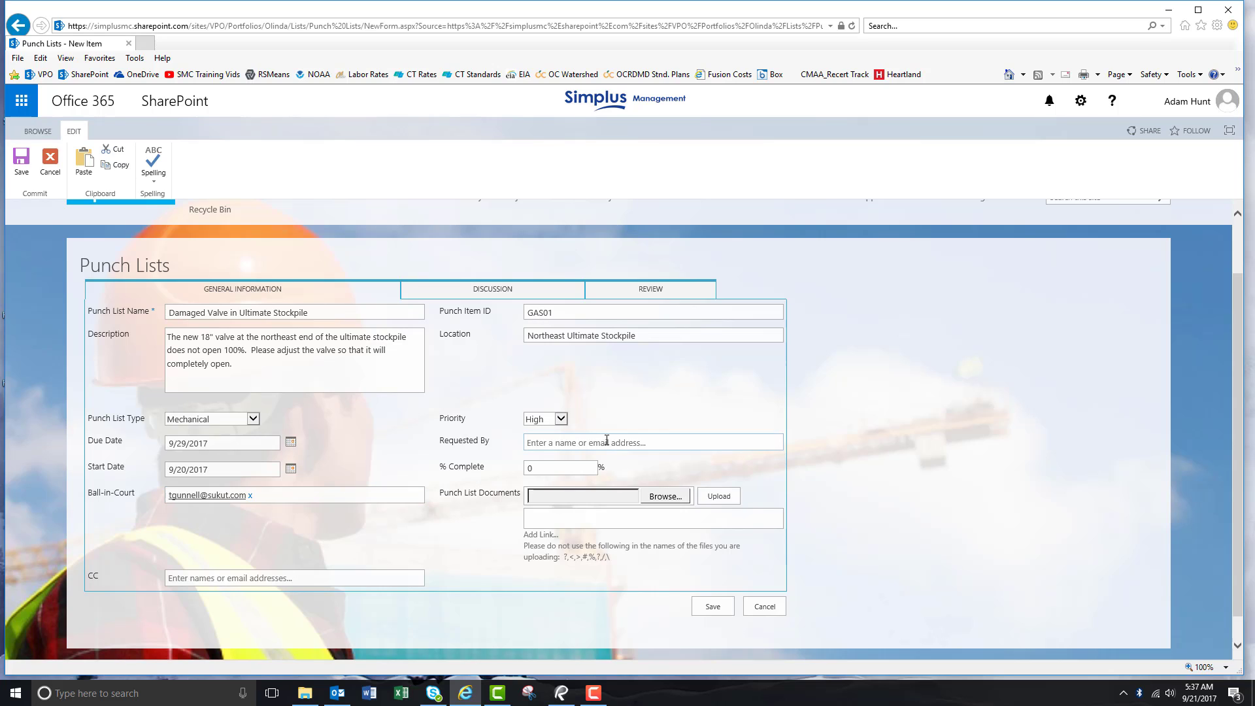
Fill in Requested By with the name of the person requesting the valve repair
{"action": "left_click", "coordinate": [606, 440]}
{"action": "type", "text": "SWT"}
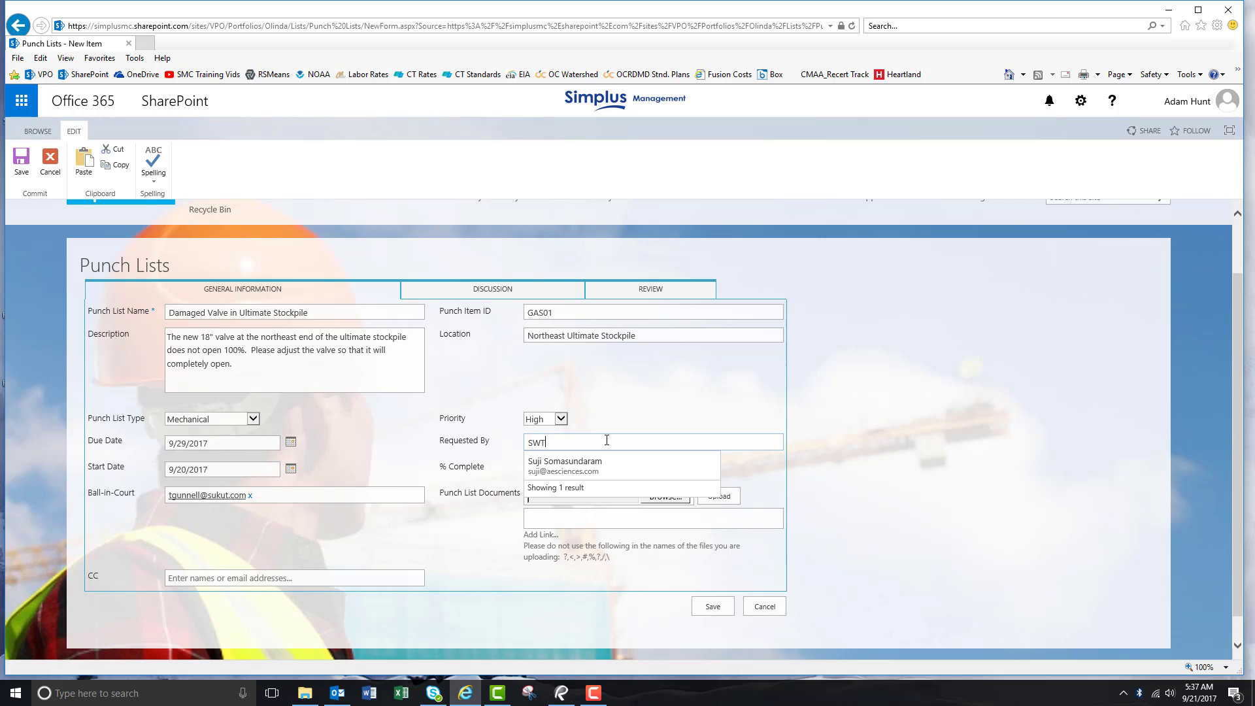
{"action": "key", "text": "BackSpace"}
{"action": "key", "text": "BackSpace"}
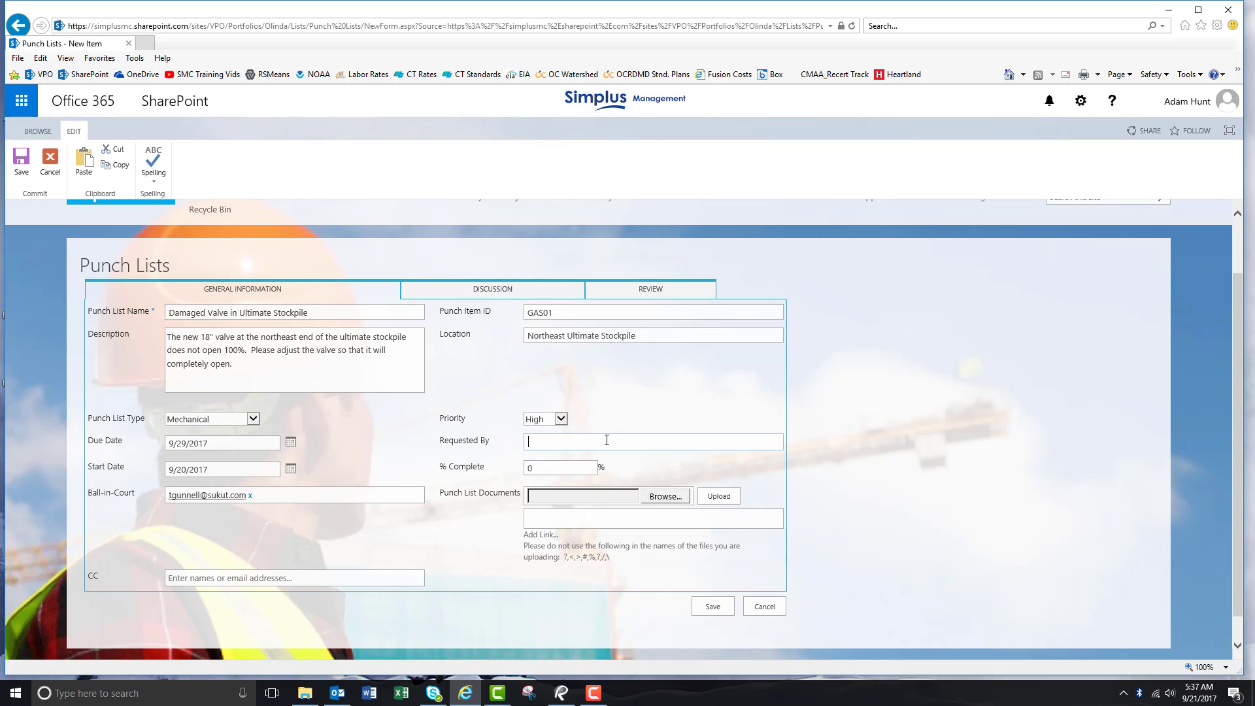
{"action": "type", "text": "cole"}
{"action": "key", "text": "Return"}
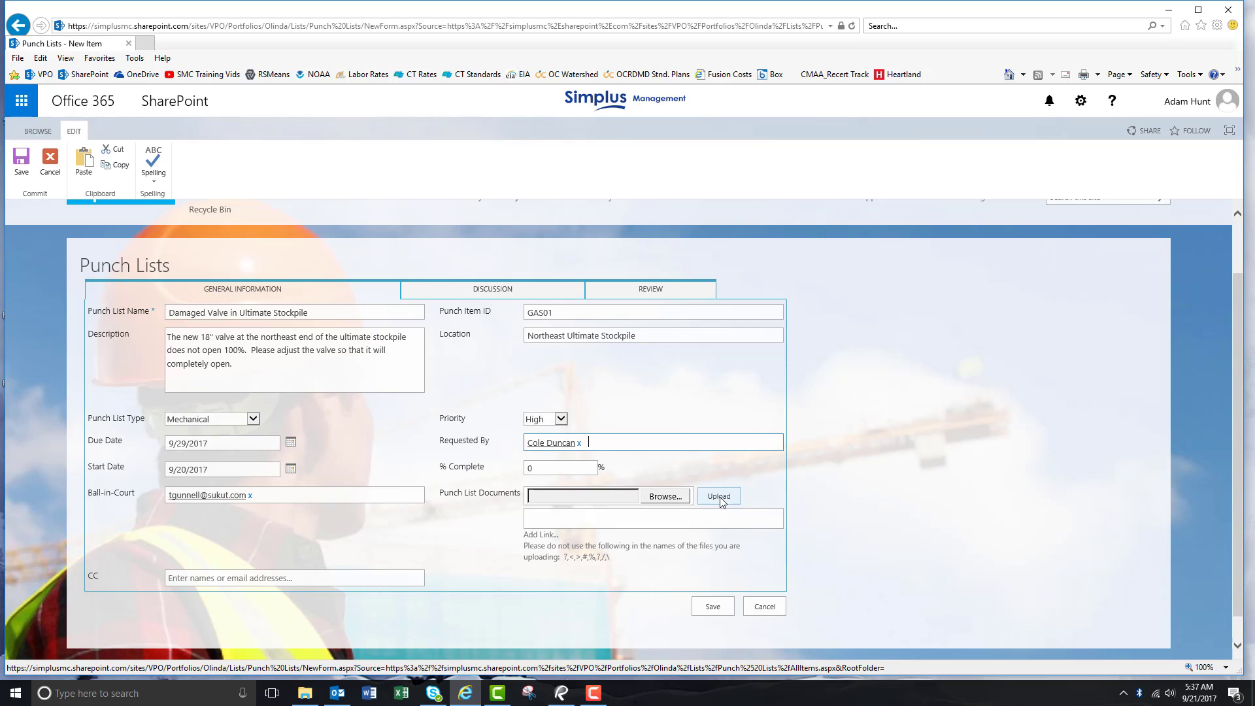
{"action": "left_click", "coordinate": [297, 580]}
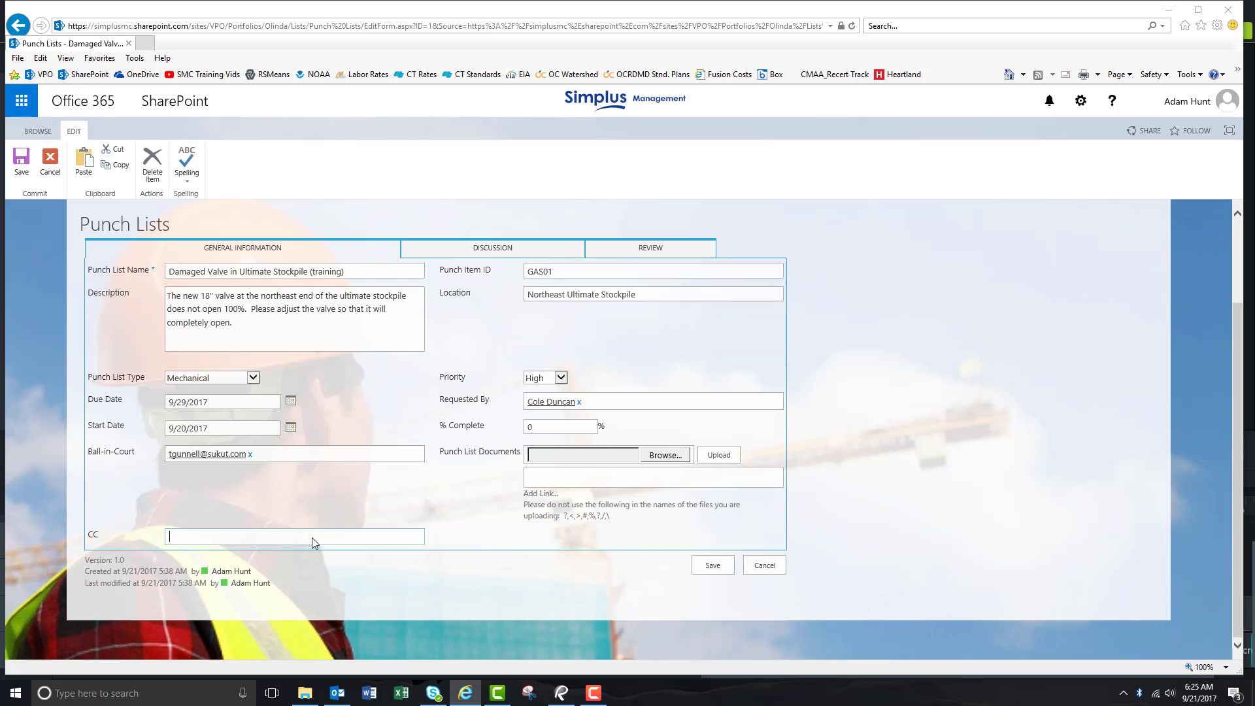
{"action": "left_click", "coordinate": [361, 538]}
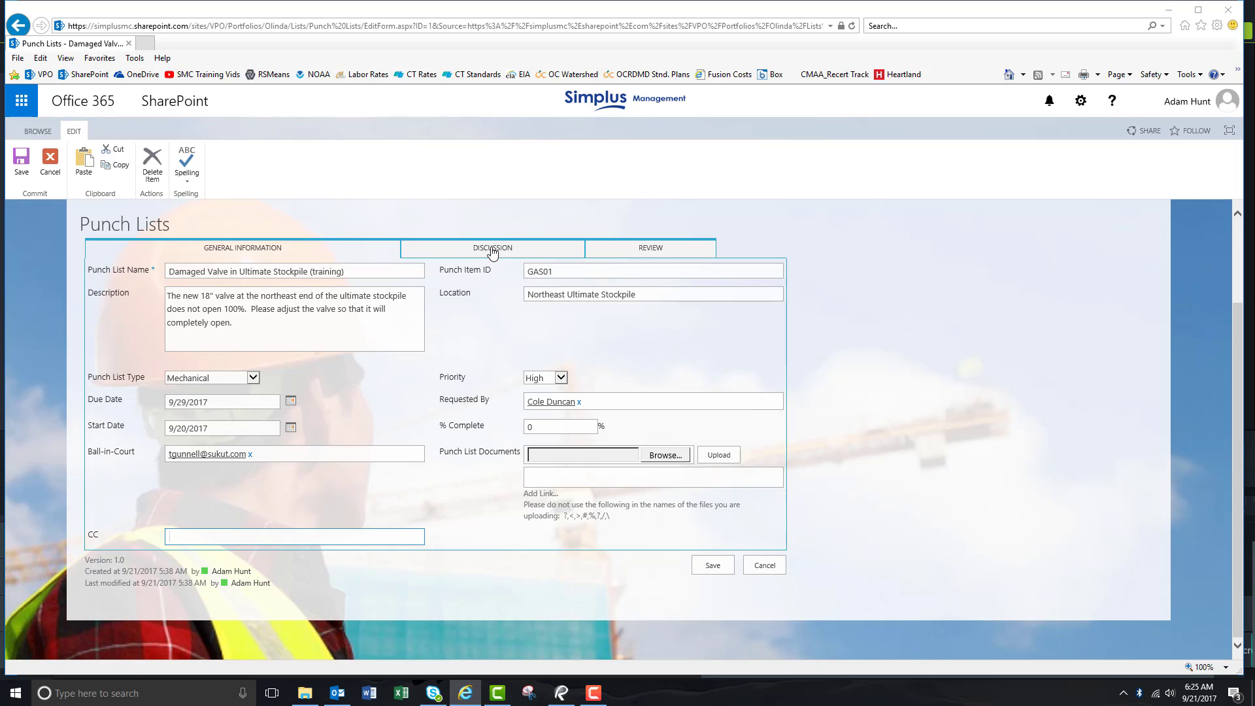
Log the discussion "9/26/17 - Simplus, Sukut, AES, SWT and County all performed a general punch walk last week. Sukut indicated they plan to start addressing items shortly."
{"action": "left_click", "coordinate": [492, 253]}
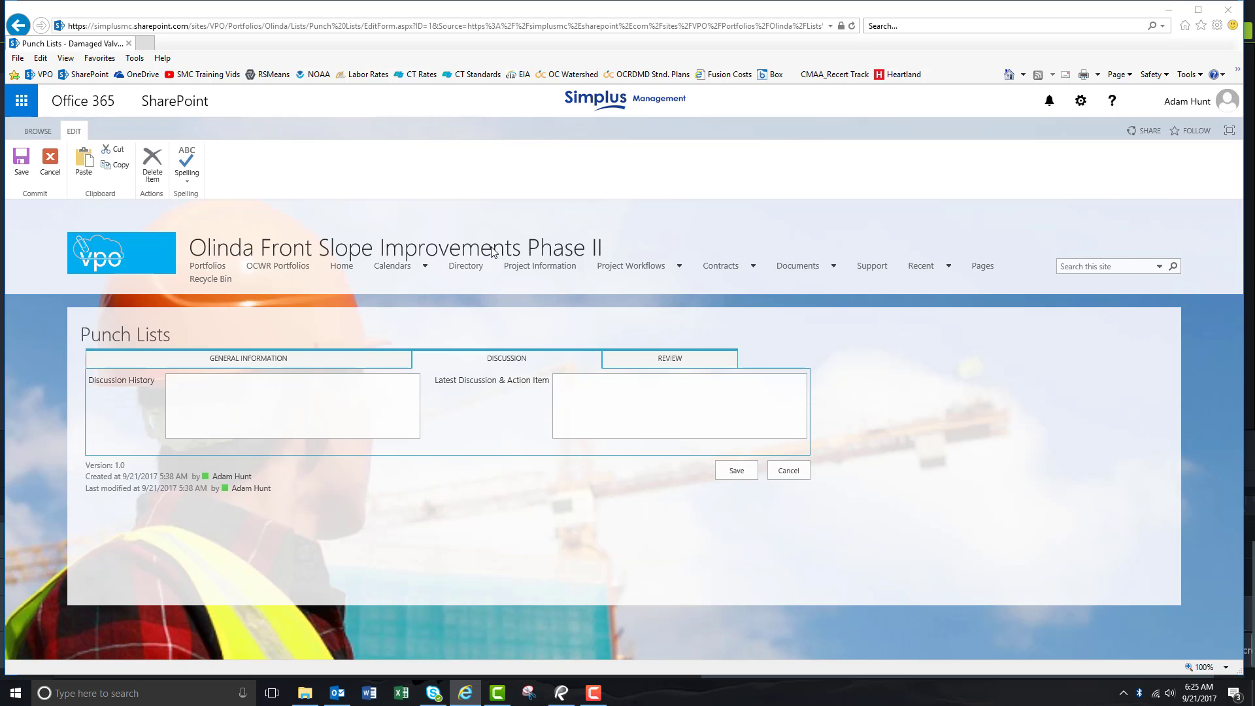
{"action": "left_click", "coordinate": [635, 387]}
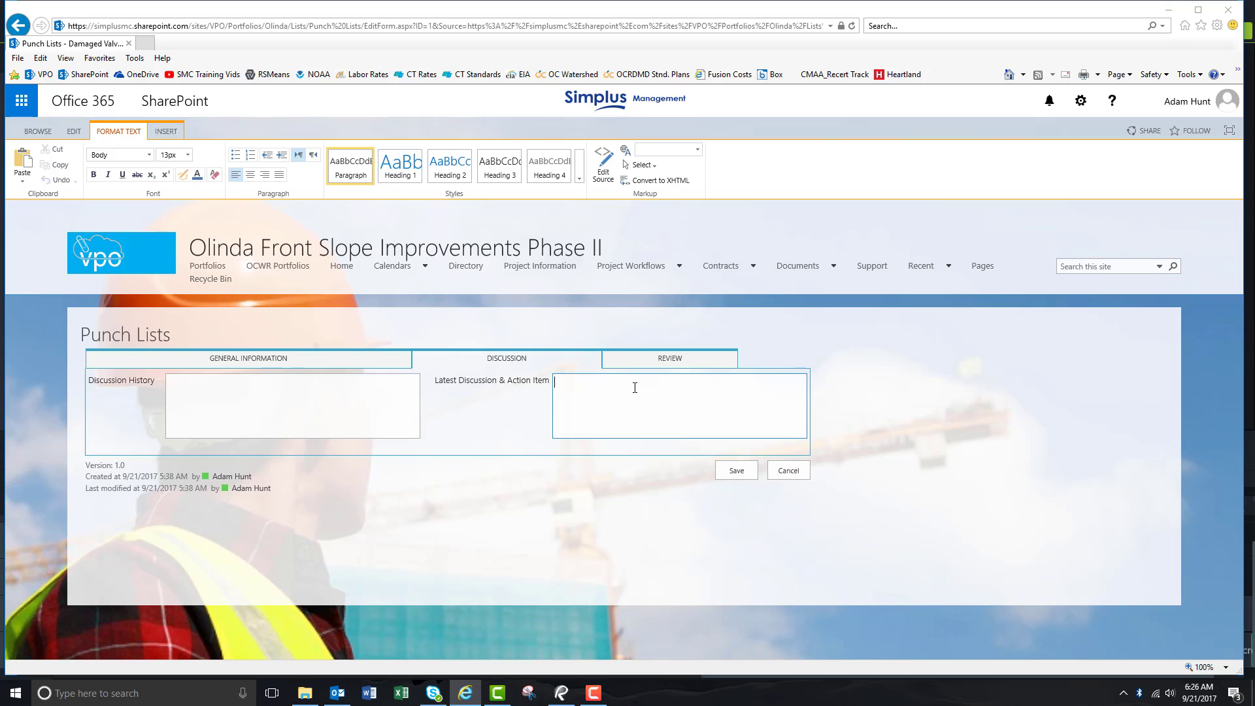
{"action": "type", "text": "9/26/17 - Simplus, Sukut, AES, SWT and County all prefo"}
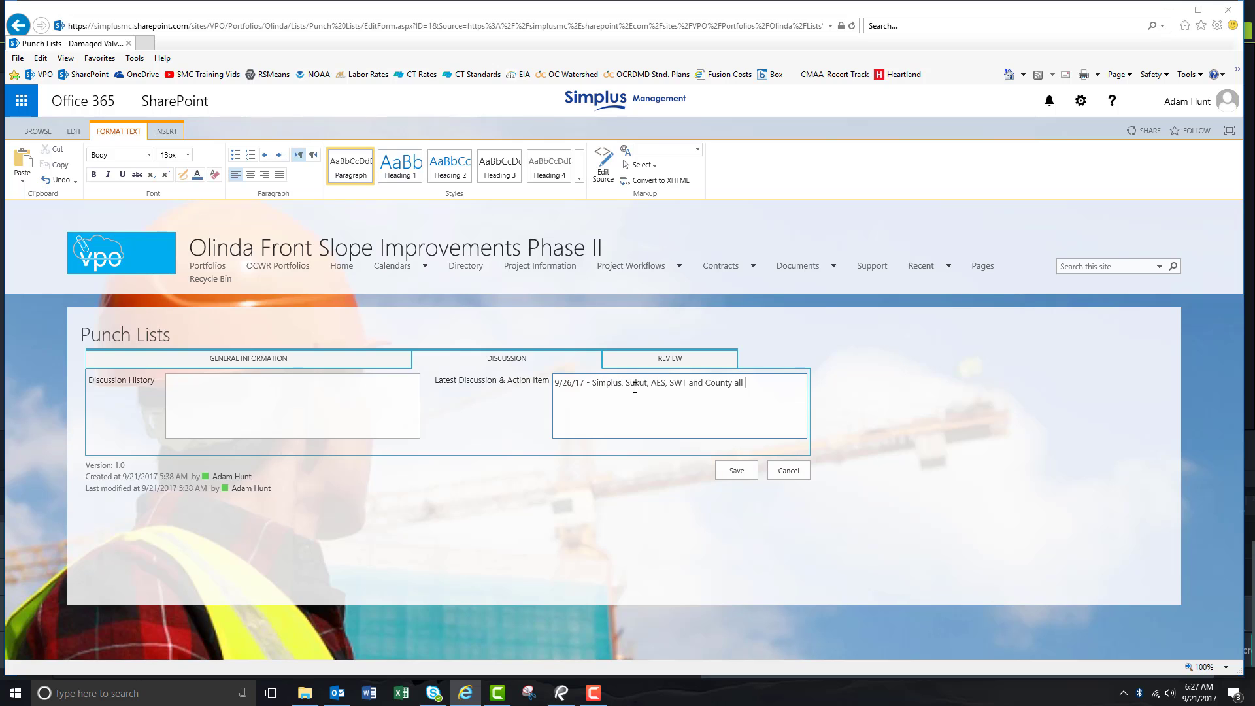
{"action": "key", "text": "BackSpace"}
{"action": "key", "text": "BackSpace"}
{"action": "key", "text": "BackSpace"}
{"action": "key", "text": "BackSpace"}
{"action": "type", "text": "erformed a general punch walk last week.  Sukut indicated they plan to start"}
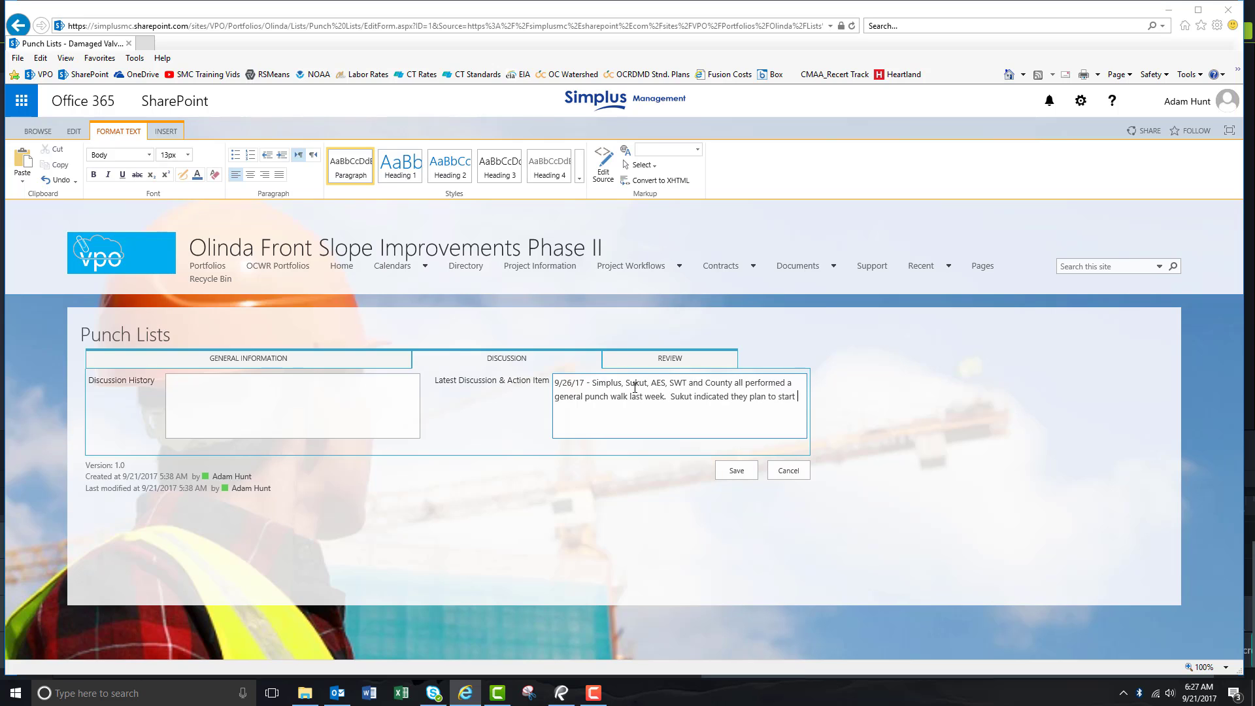
{"action": "type", "text": " addressing items shortly."}
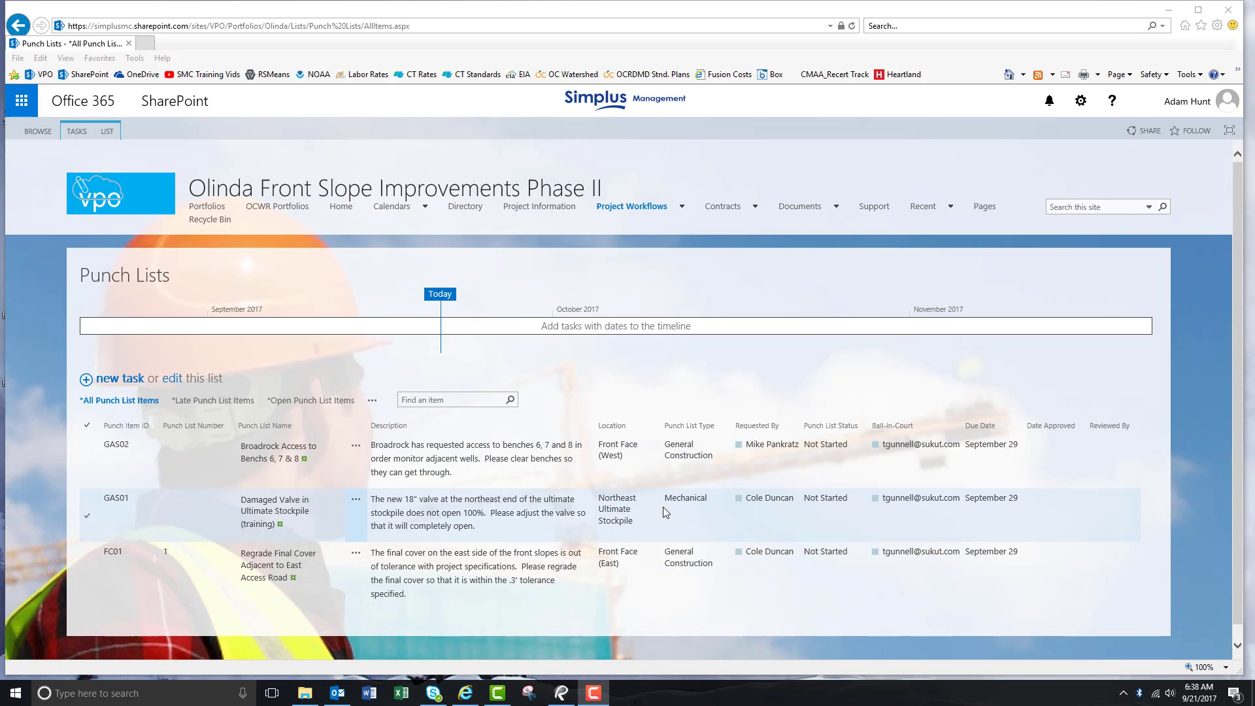
Filter the punch list to show only items located at Front Face (East)
{"action": "left_click", "coordinate": [657, 426]}
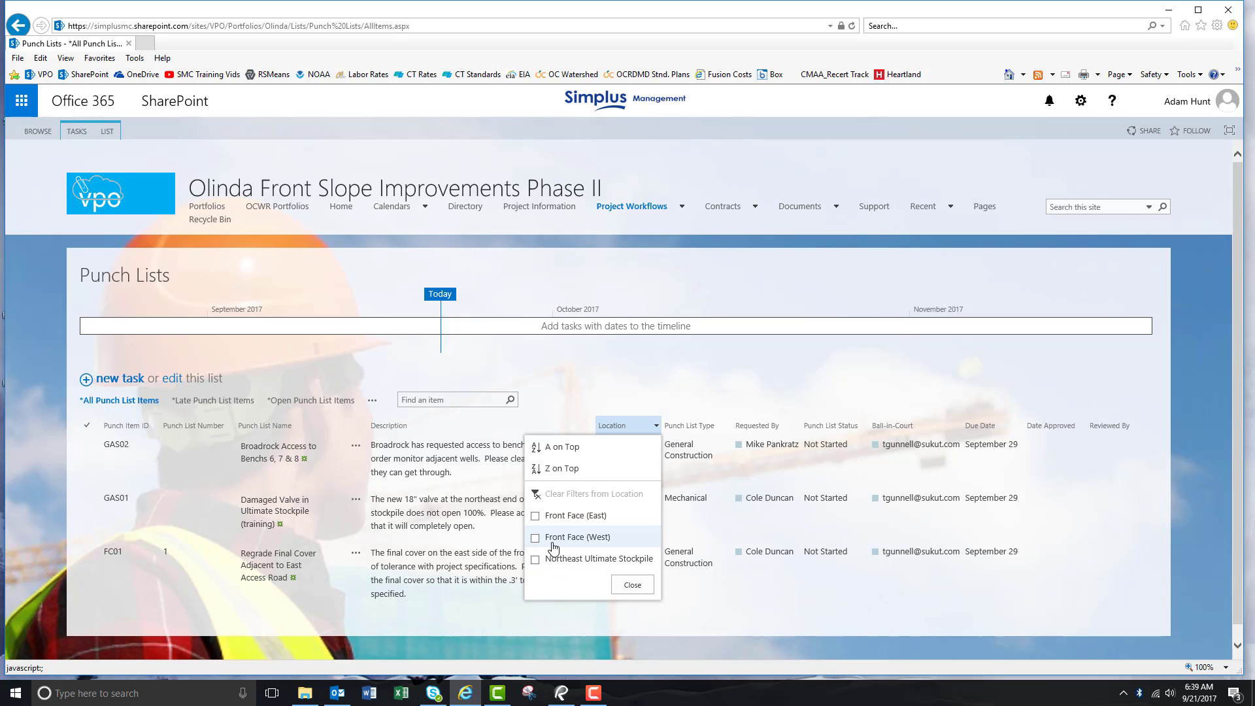
{"action": "left_click", "coordinate": [537, 516]}
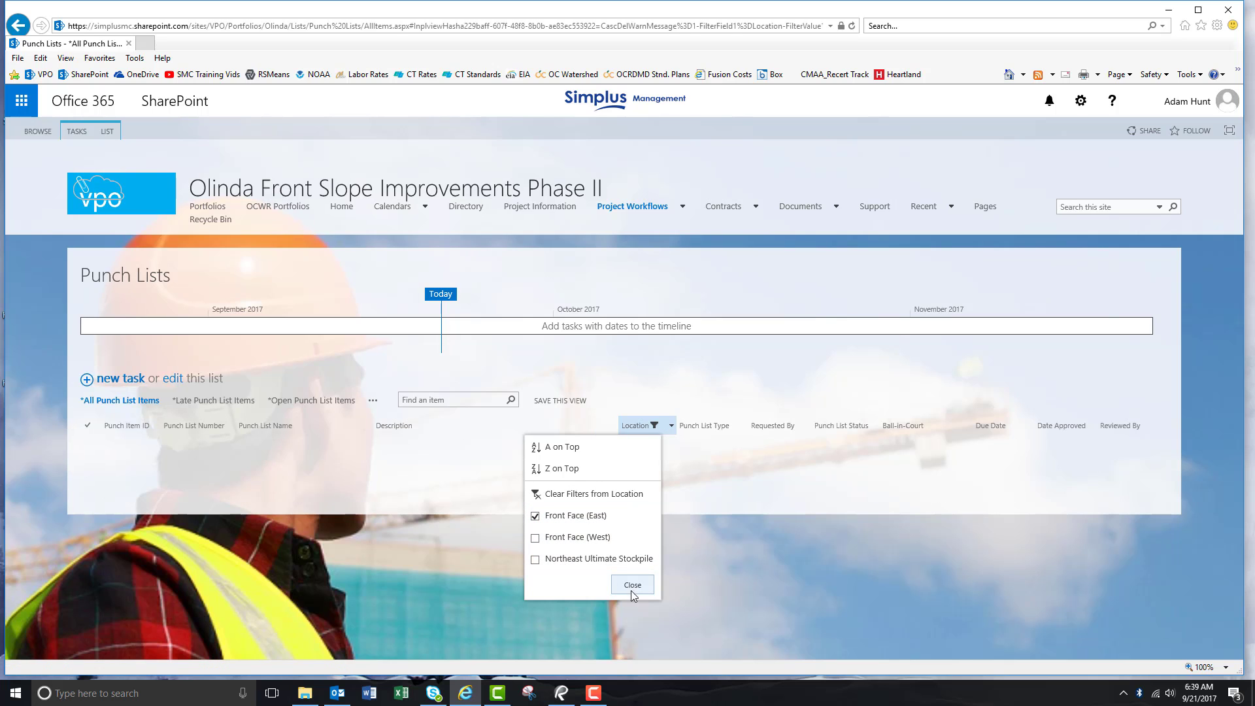
{"action": "left_click", "coordinate": [428, 590]}
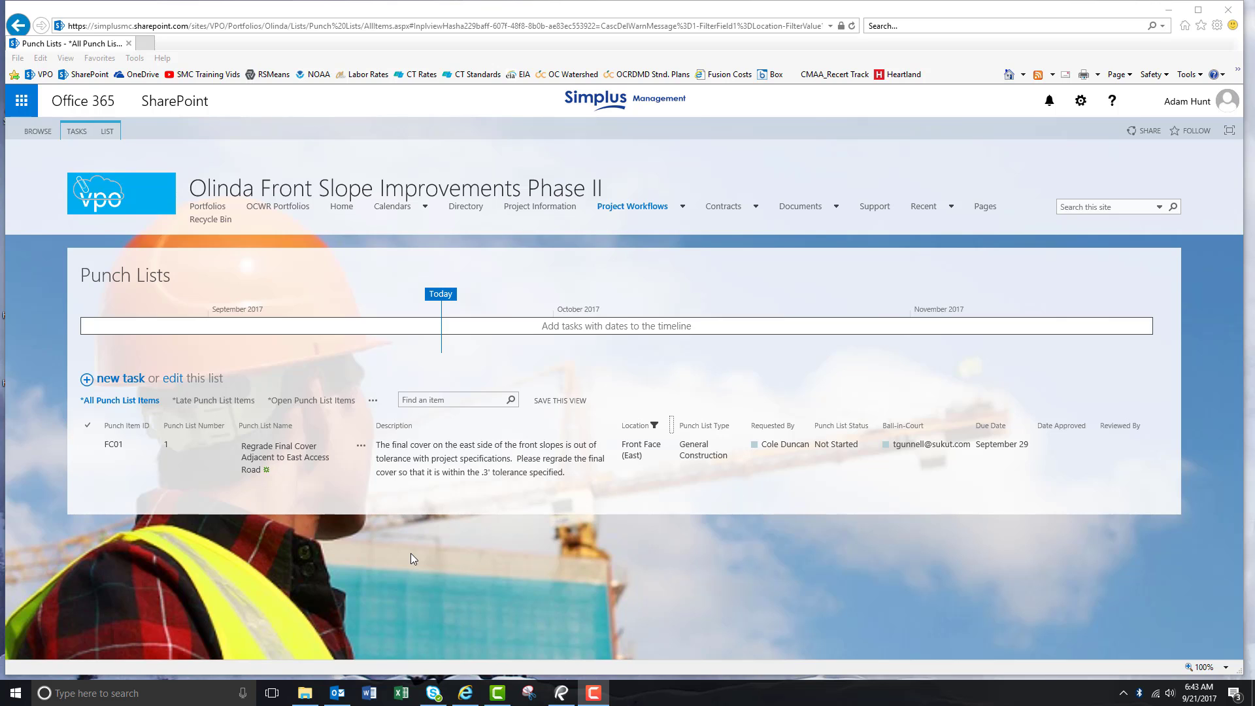
Open the "Regrade Final Cover Adjacent to East Access Road" item for editing and set its review status to Approved
{"action": "left_click", "coordinate": [276, 463]}
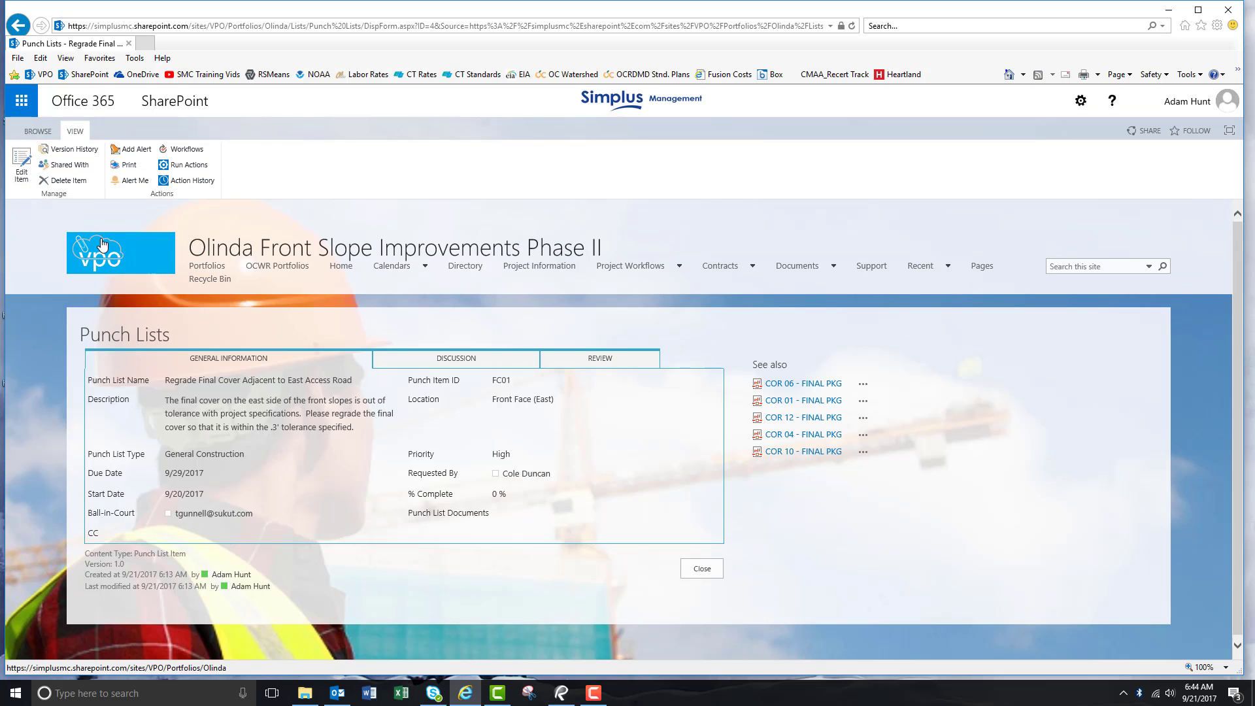
{"action": "left_click", "coordinate": [22, 168]}
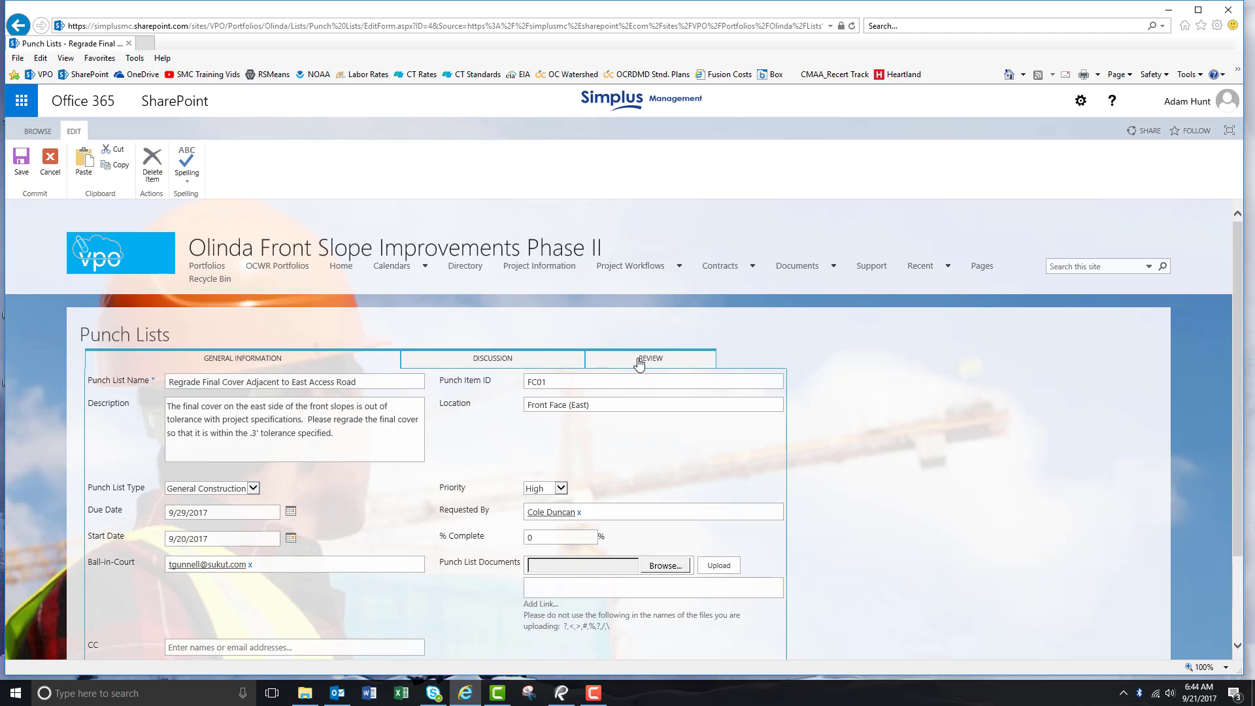
{"action": "left_click", "coordinate": [637, 361]}
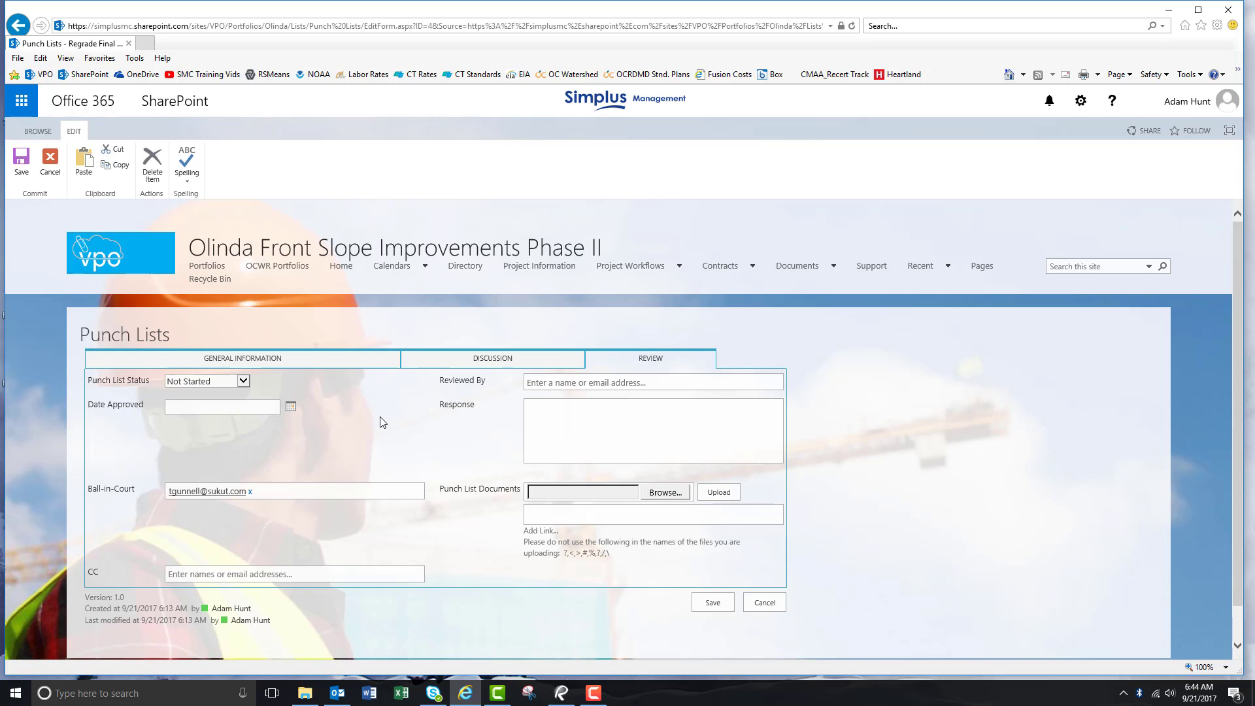
{"action": "left_click", "coordinate": [244, 383]}
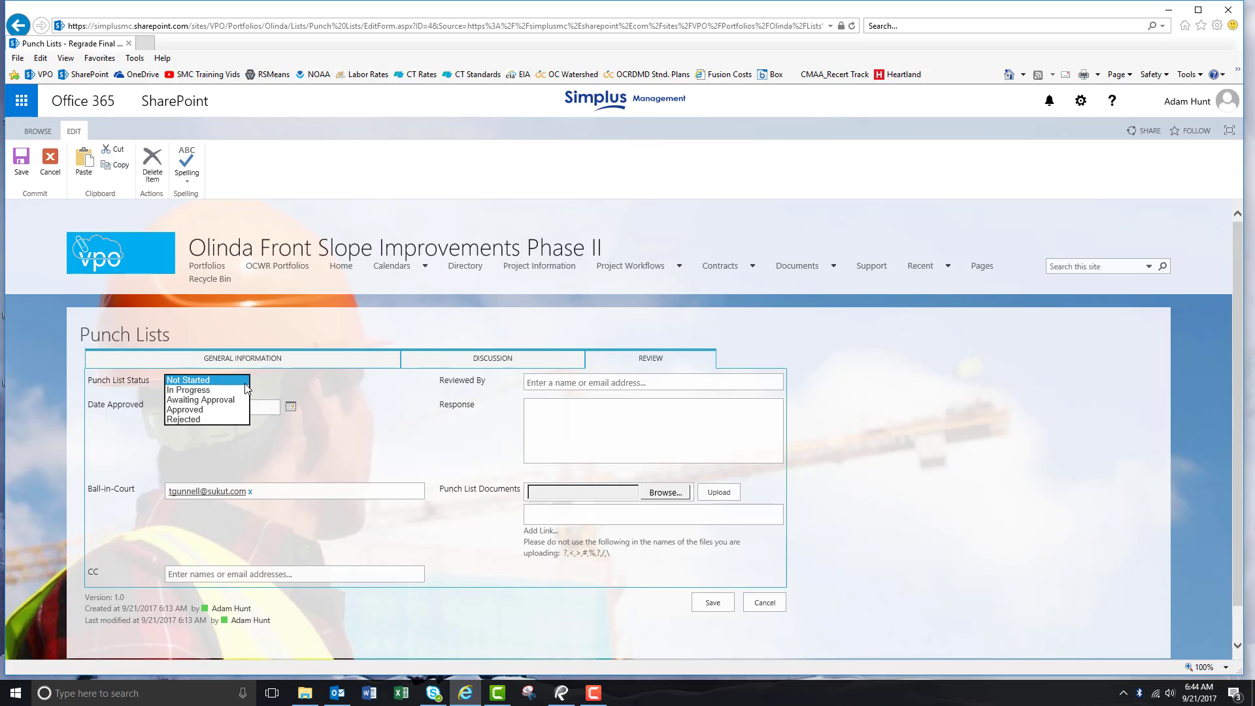
{"action": "left_click", "coordinate": [207, 410]}
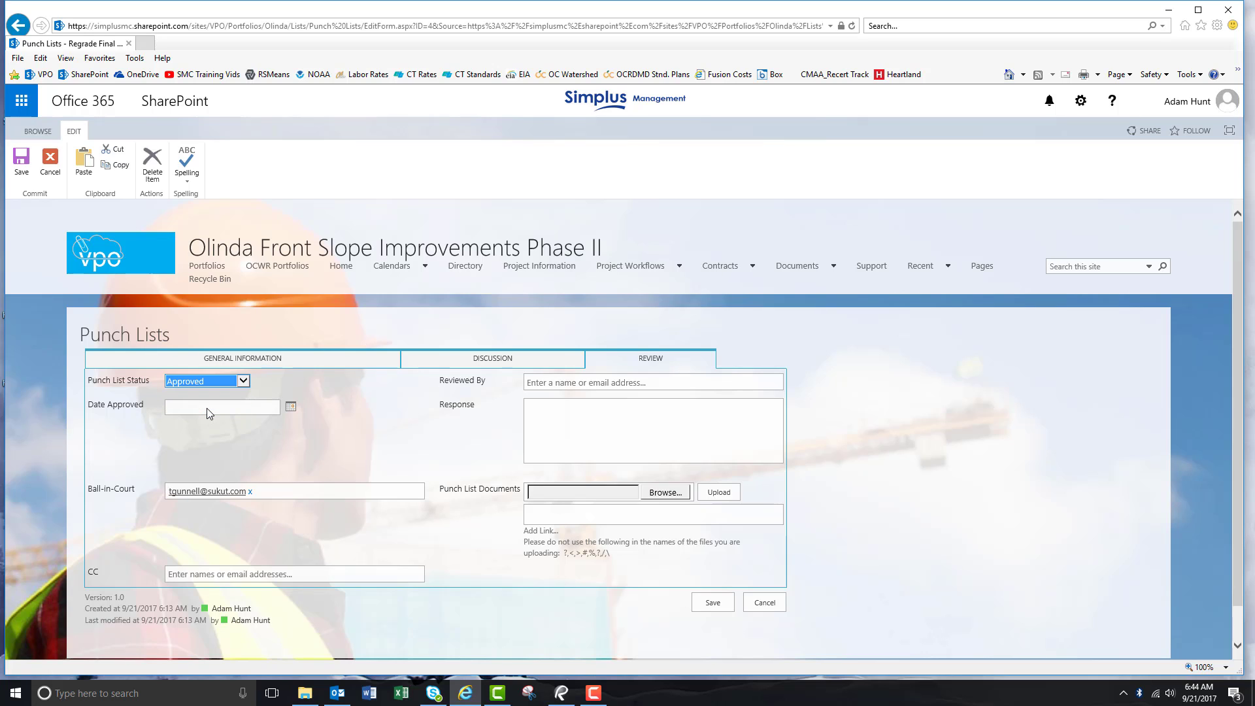
Fill in Reviewed By with the name of the person who reviewed the final cover regrading item
{"action": "left_click", "coordinate": [593, 385]}
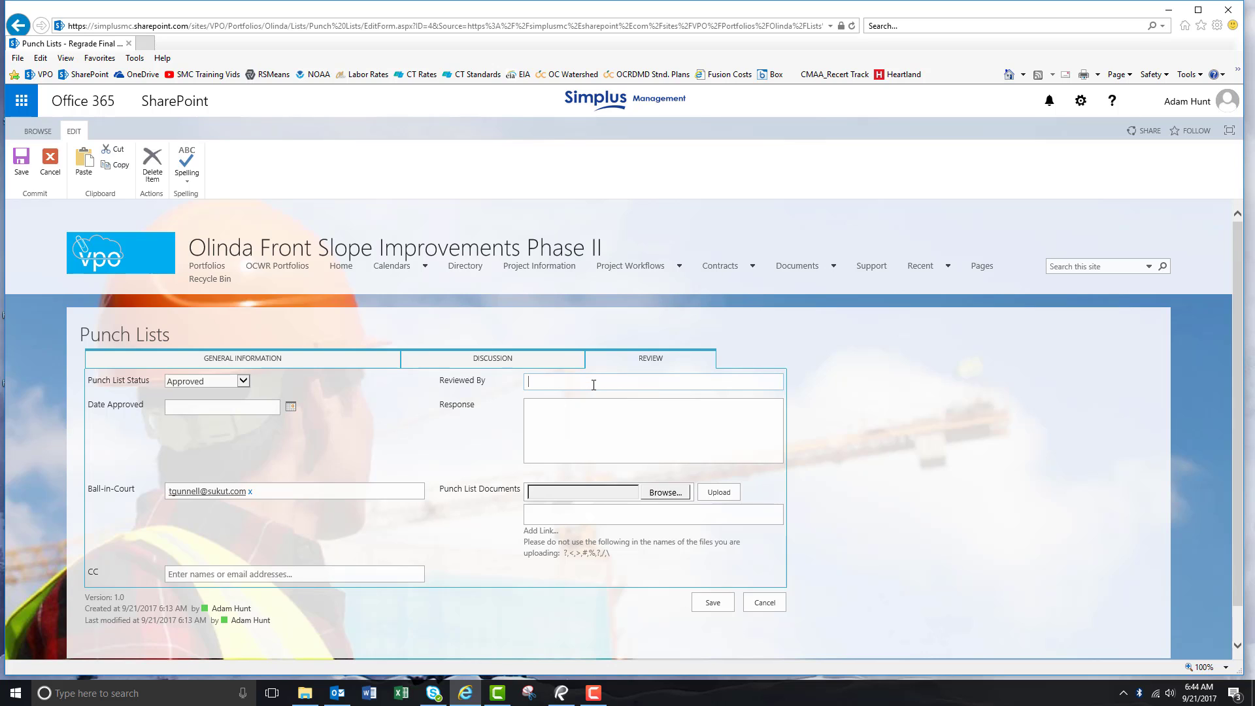
{"action": "type", "text": "mark"}
{"action": "key", "text": "Return"}
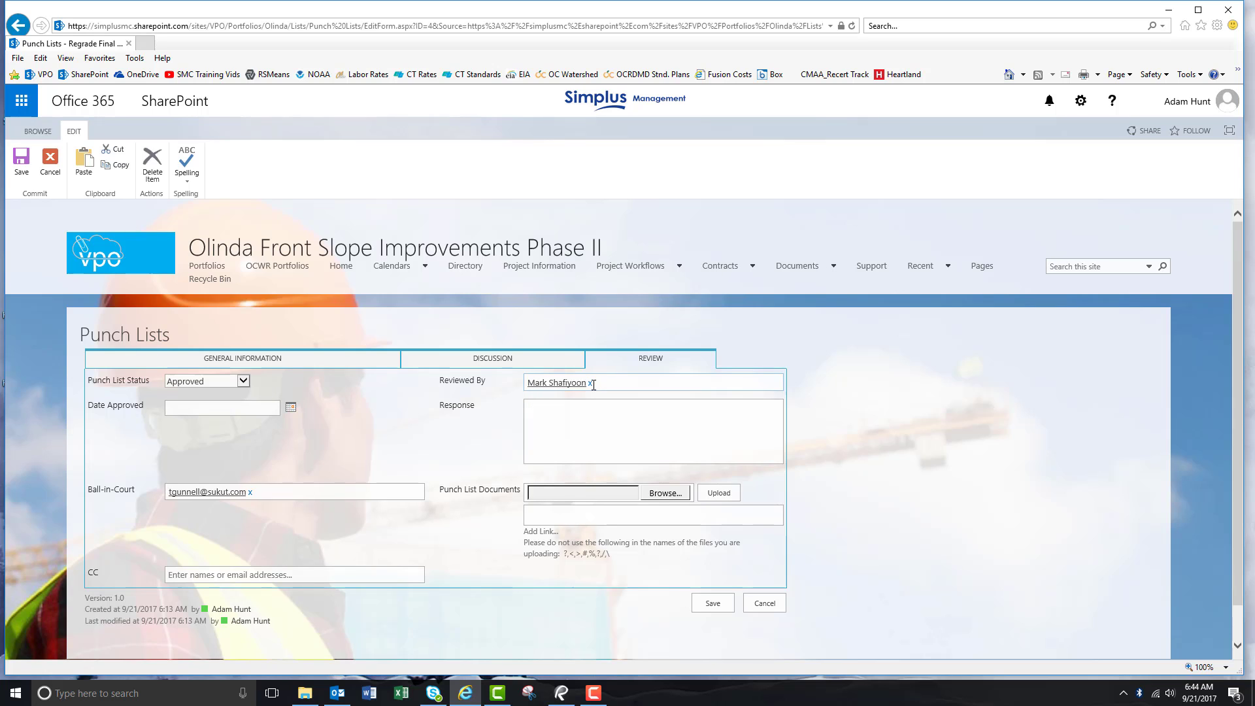
Set Date Approved to 9/26/2017 and enter the response "AES confirmed the completion of regrading the final cover."
{"action": "left_click", "coordinate": [290, 411]}
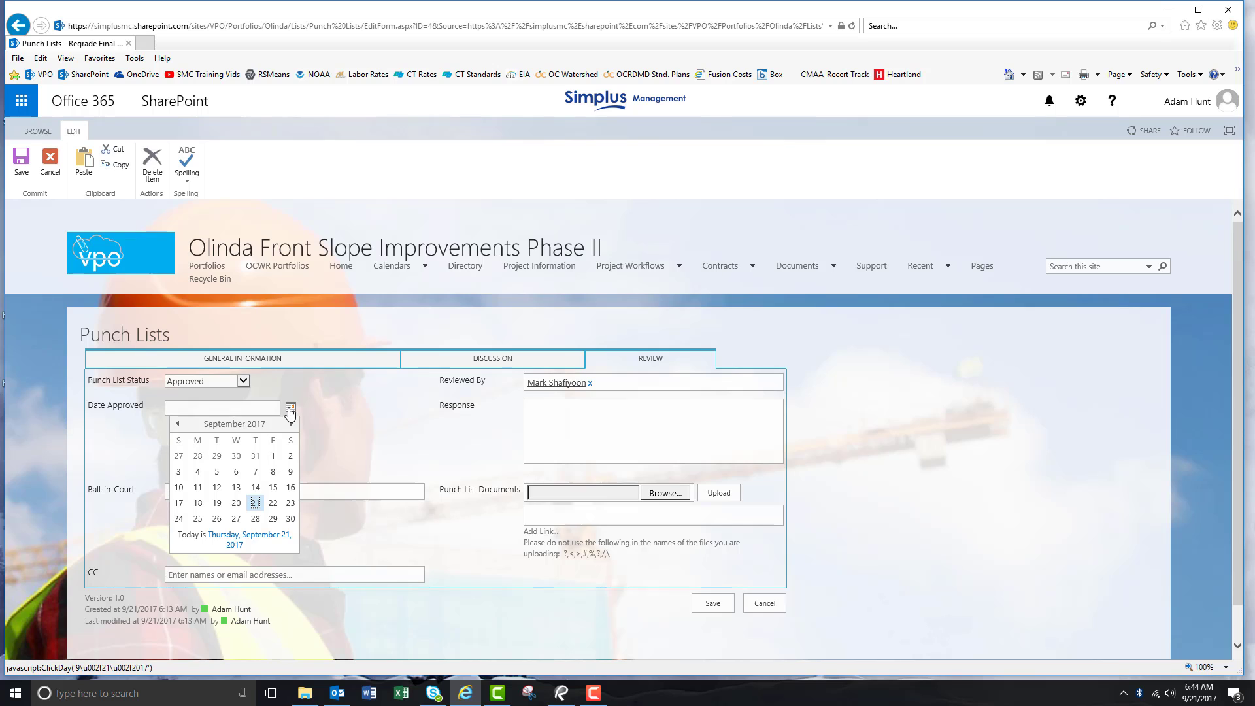
{"action": "left_click", "coordinate": [217, 520]}
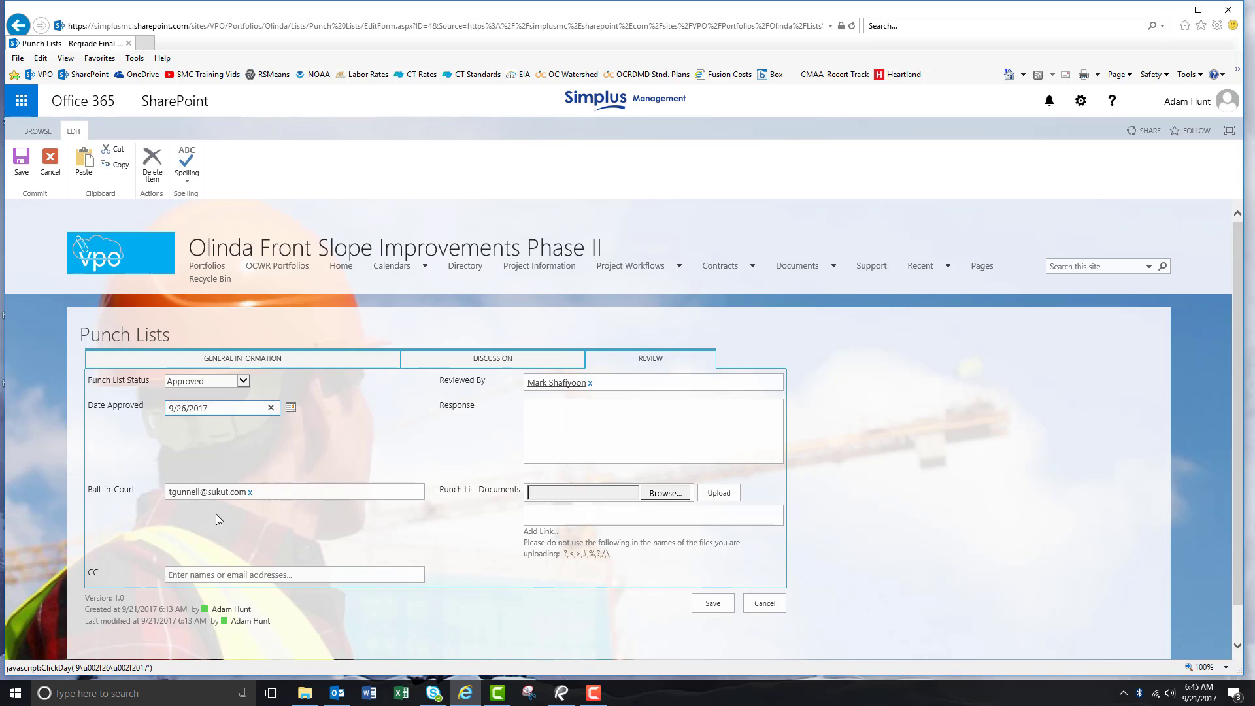
{"action": "left_click", "coordinate": [597, 415]}
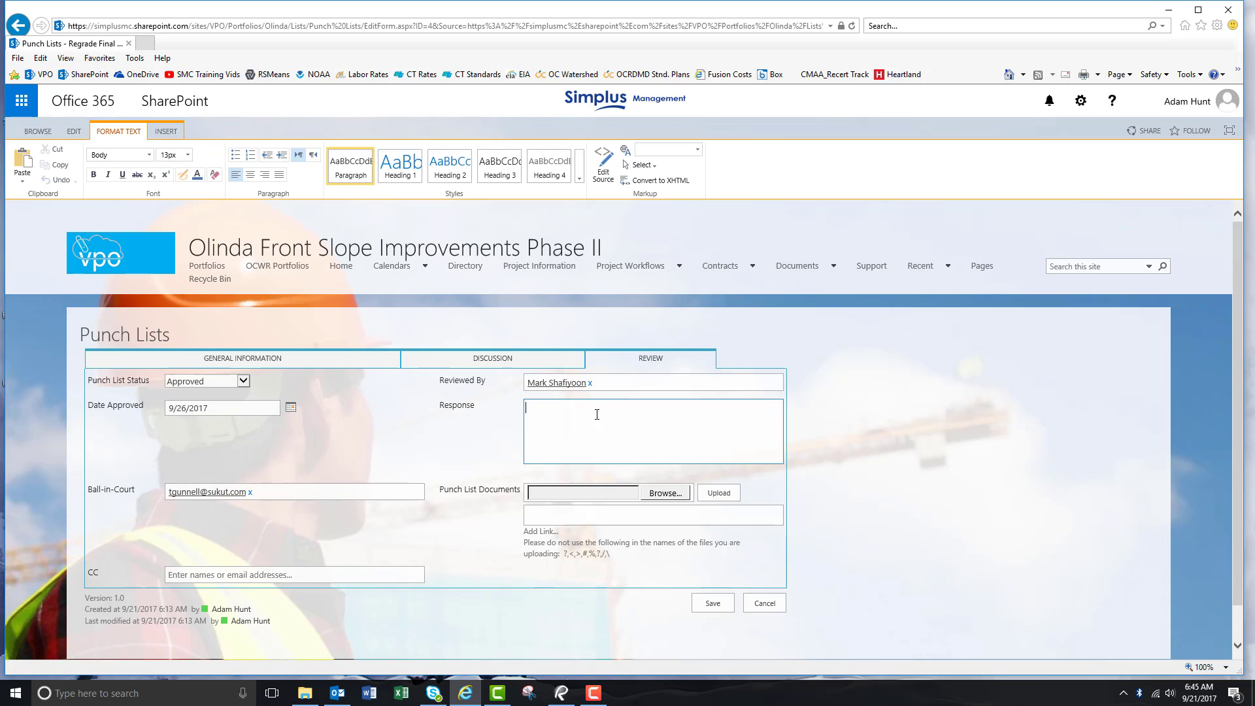
{"action": "type", "text": "AES confirmed the completion of regrading the final cover."}
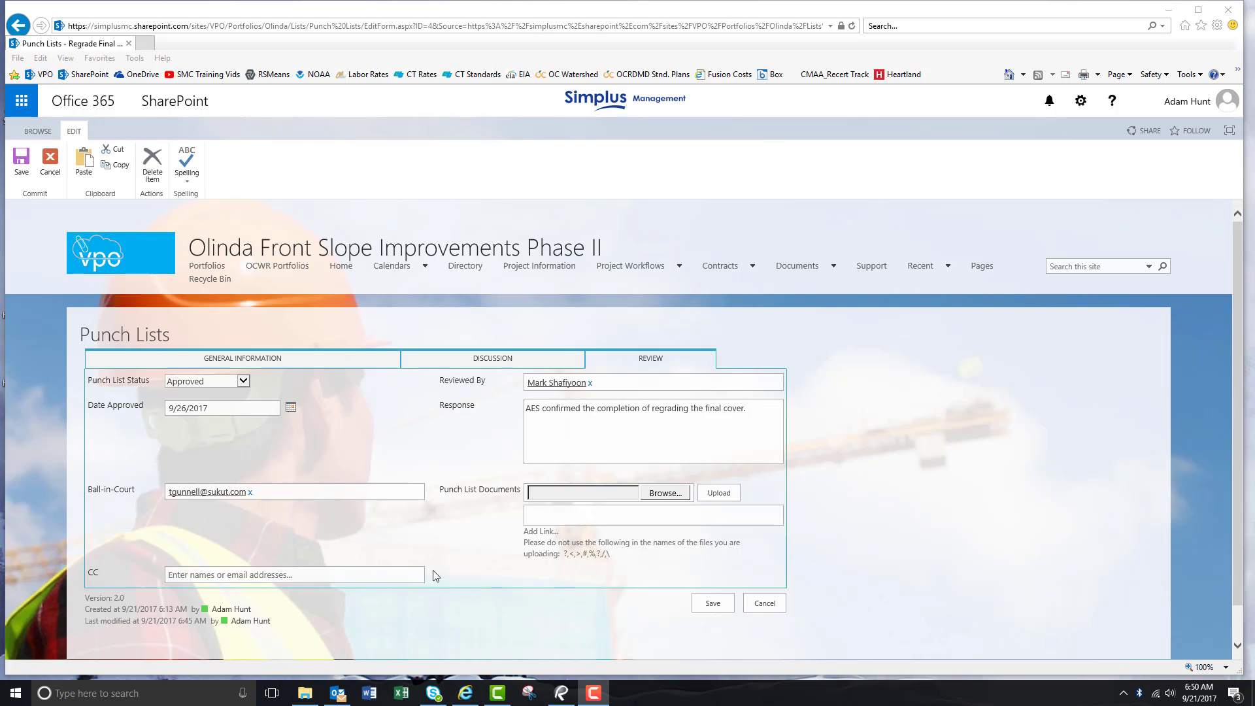
Append "Sukut performed the grading of final cover the same day. Item closed." to the latest discussion and save the punch list item
{"action": "left_click", "coordinate": [513, 364]}
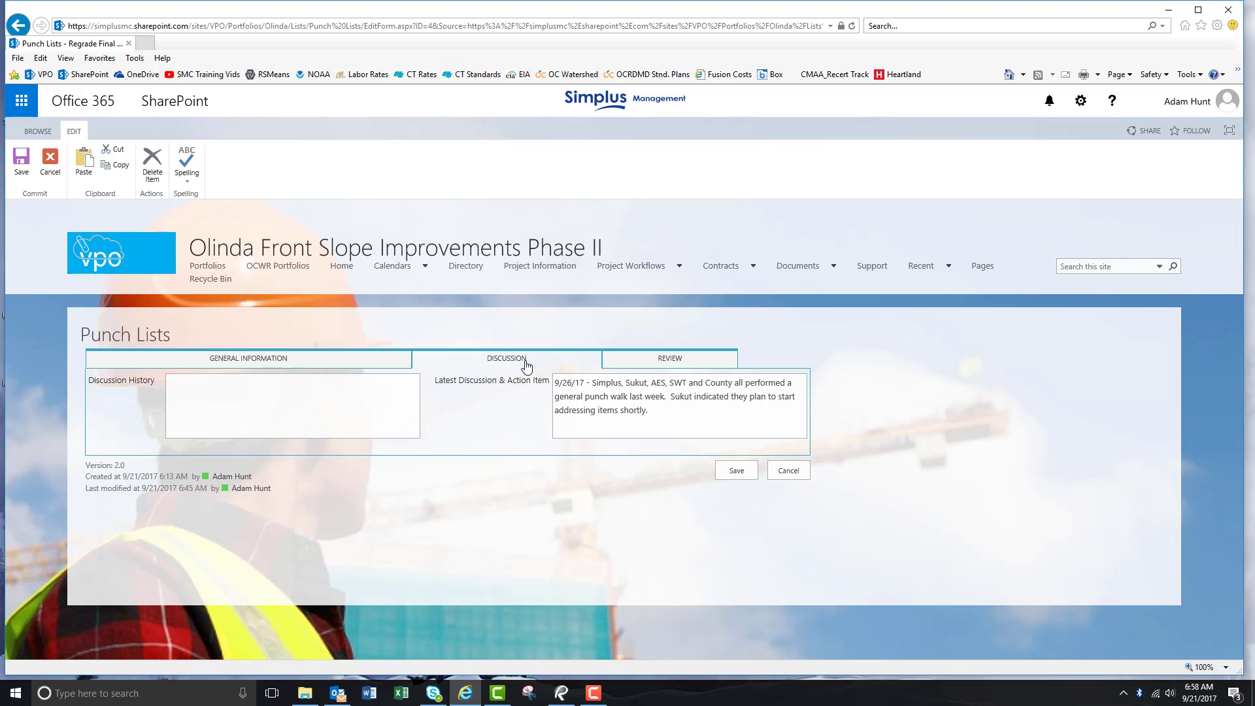
{"action": "left_click", "coordinate": [654, 408]}
{"action": "type", "text": "Sukut performed the grading of fi"}
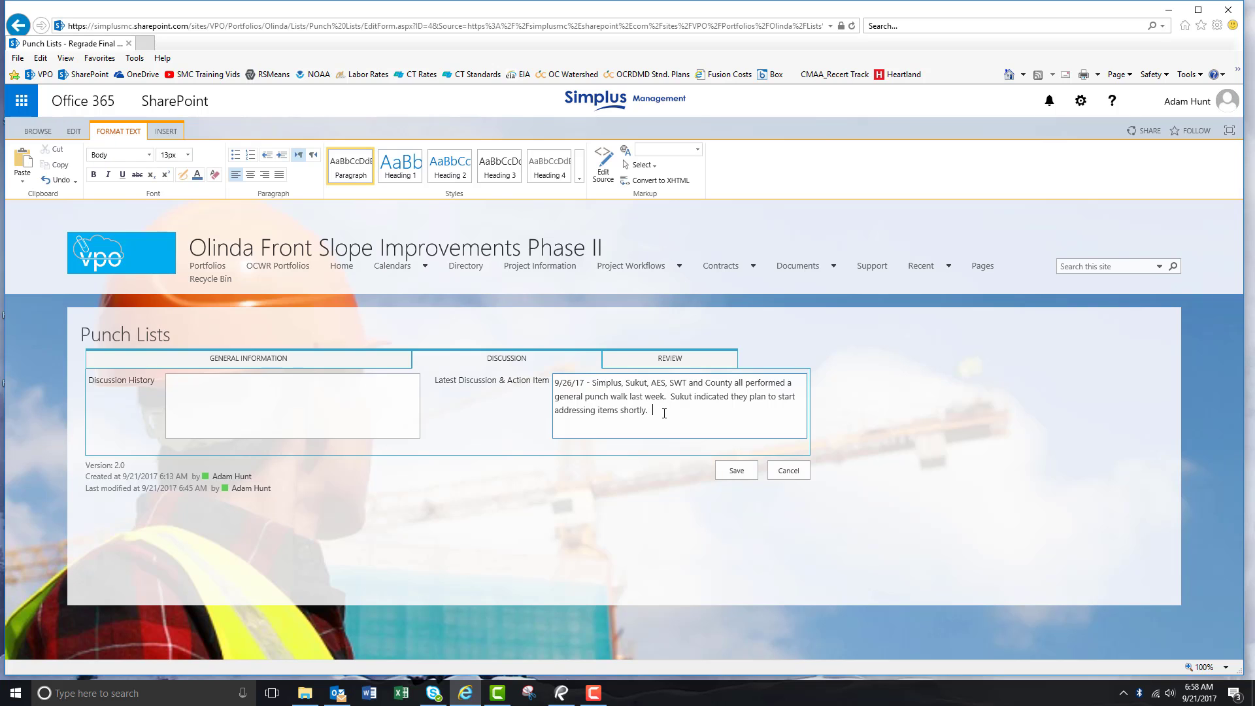
{"action": "type", "text": "nal cover the same day.  Item cl"}
{"action": "type", "text": "osed."}
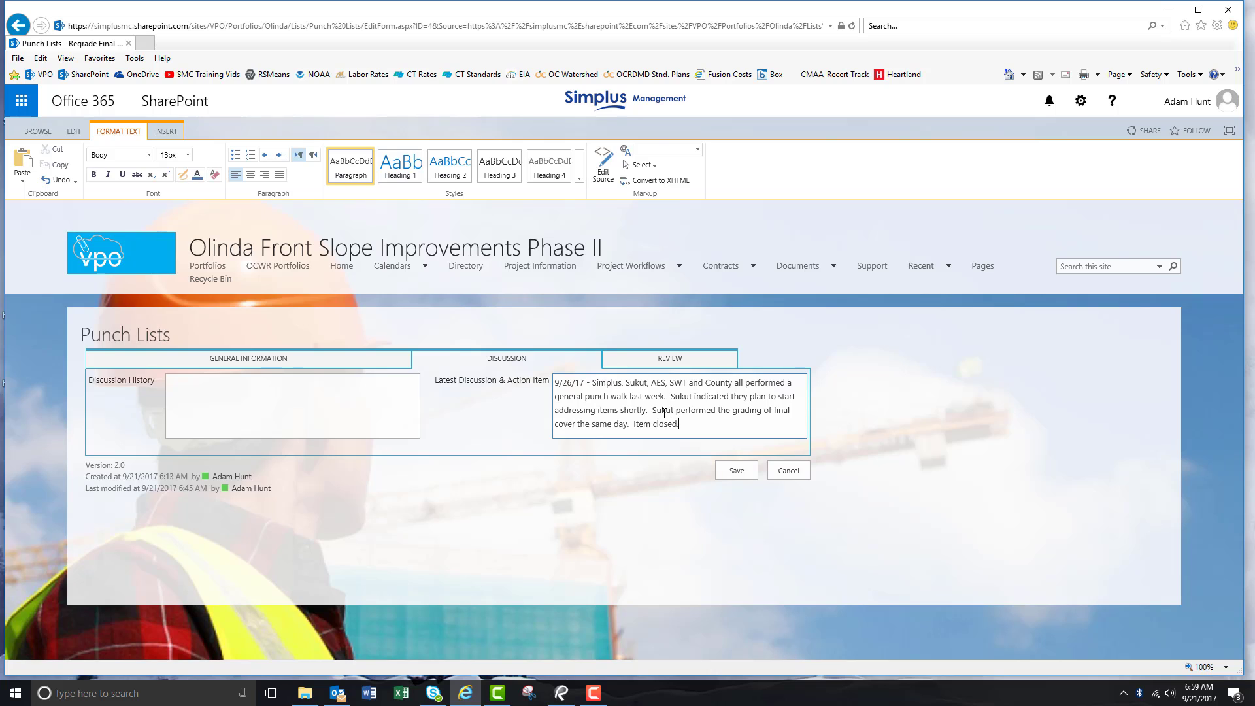
{"action": "left_click", "coordinate": [737, 471]}
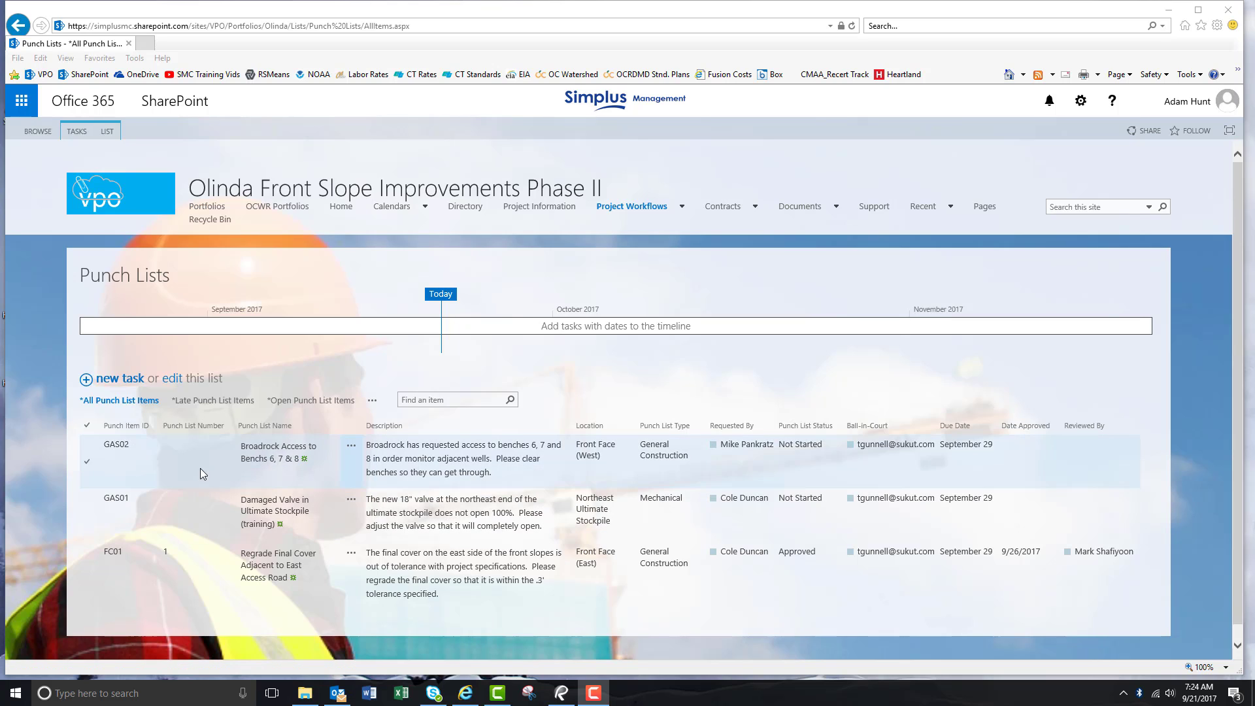
Review only the open punch list items, and return to the view of all punch list items
{"action": "left_click", "coordinate": [299, 401]}
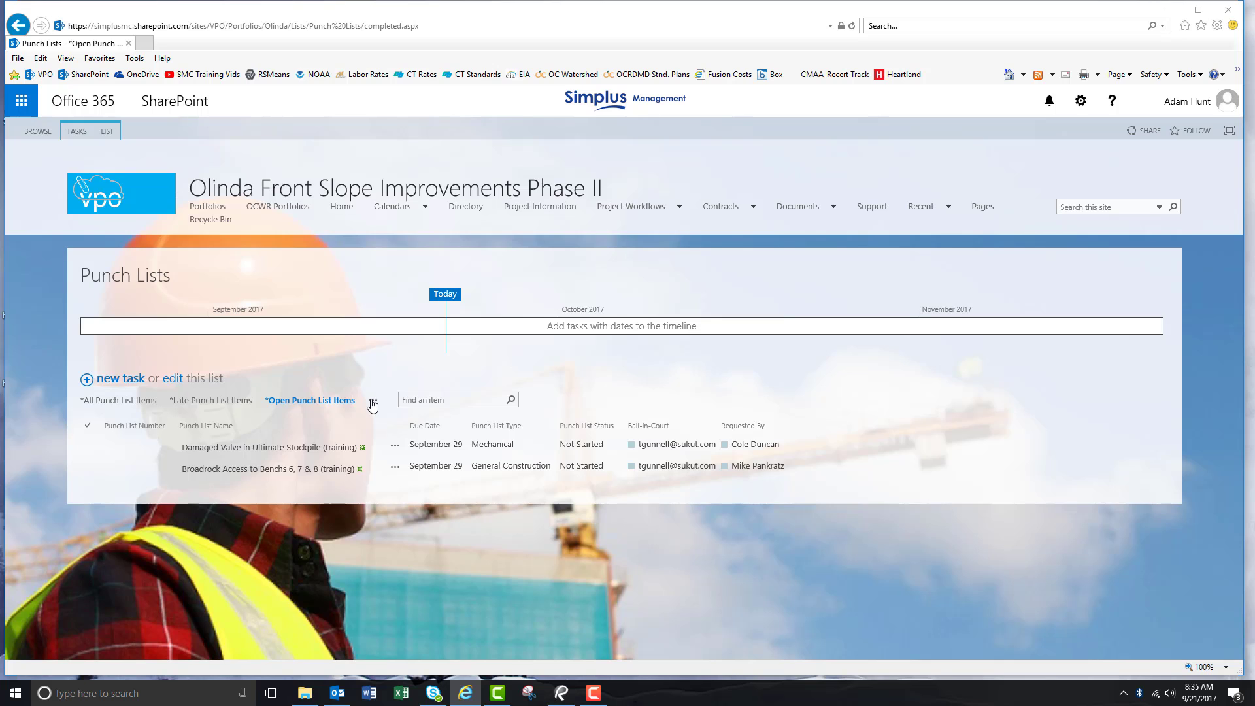
{"action": "left_click", "coordinate": [117, 402]}
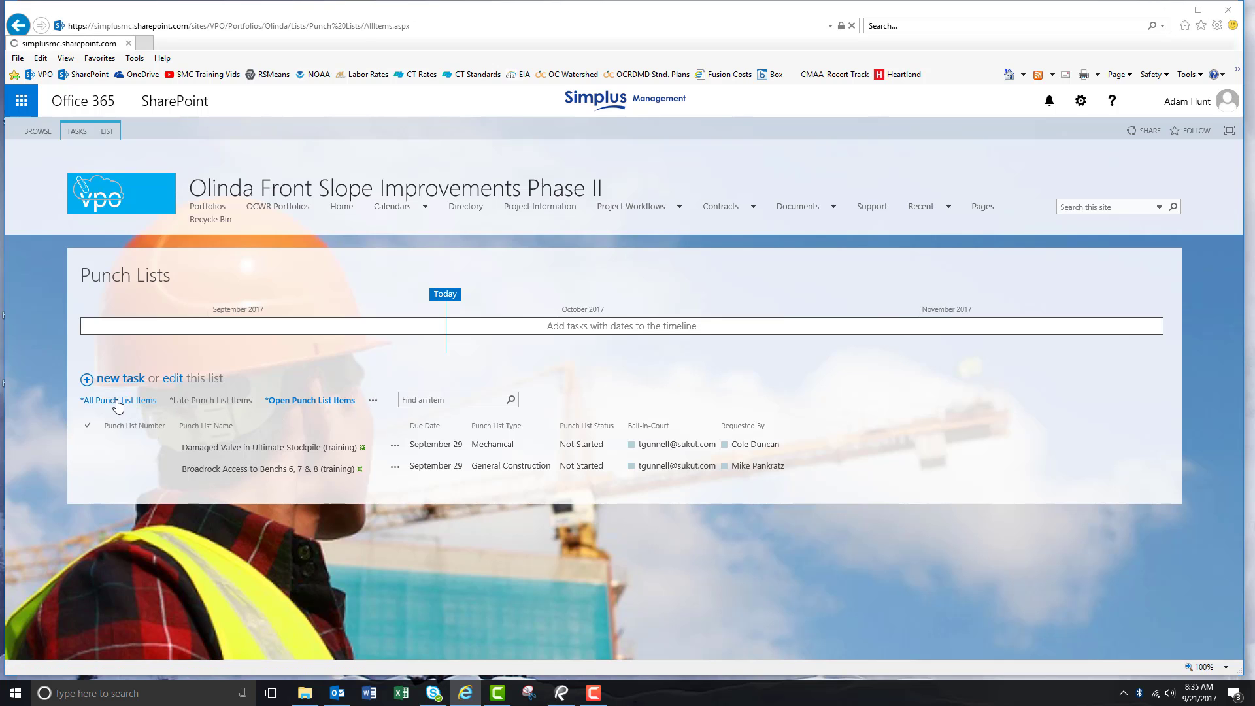